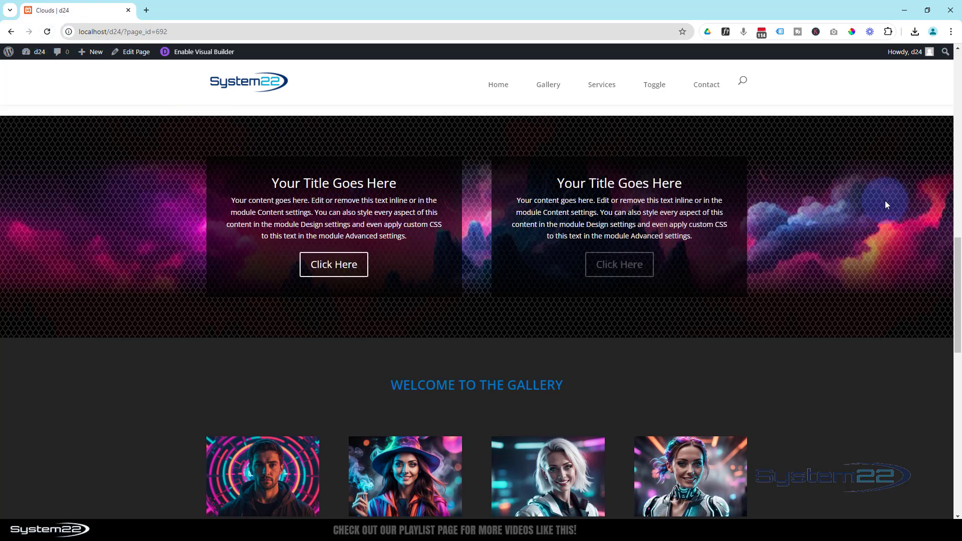
Open the page in the Visual Builder and delete both call-to-action modules from the two-column row above the gallery
click(47, 32)
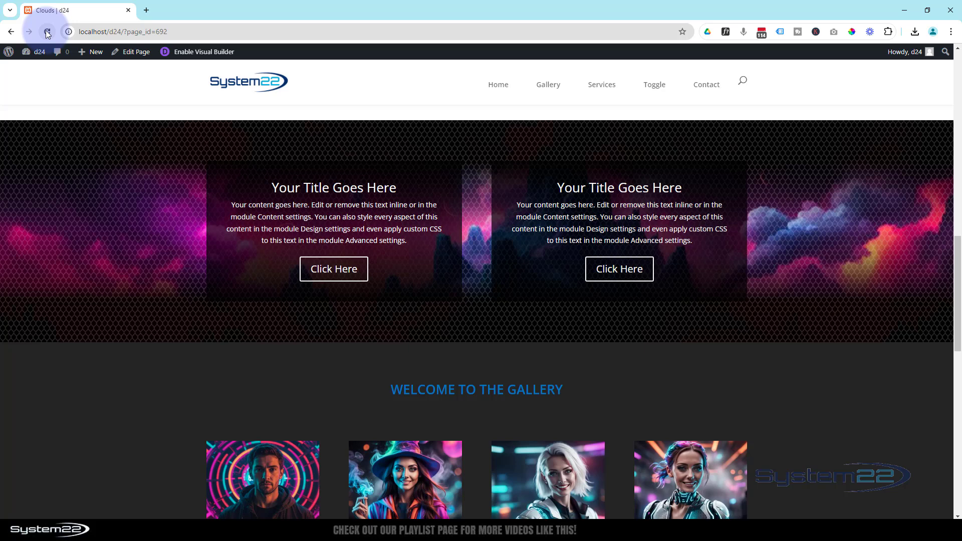
click(193, 51)
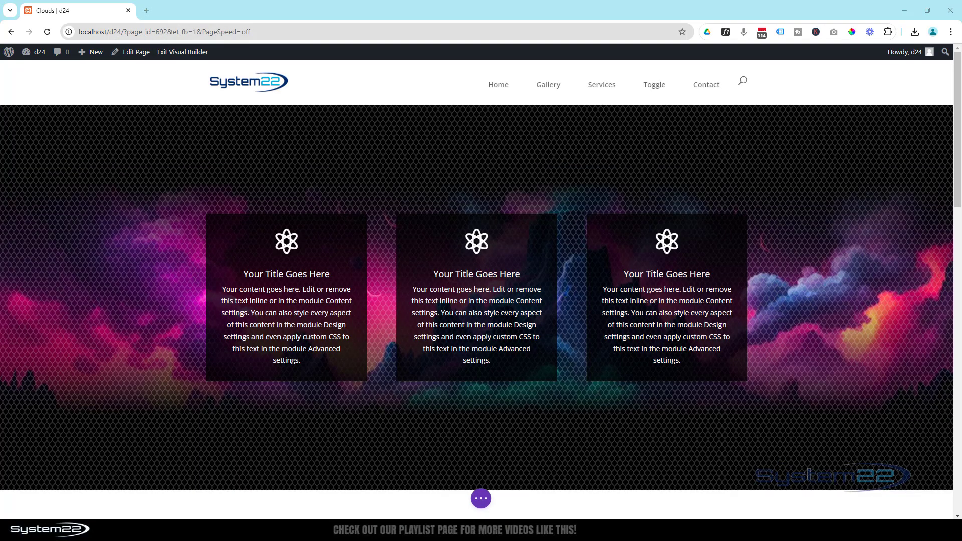
scroll(137, 398, down, 10)
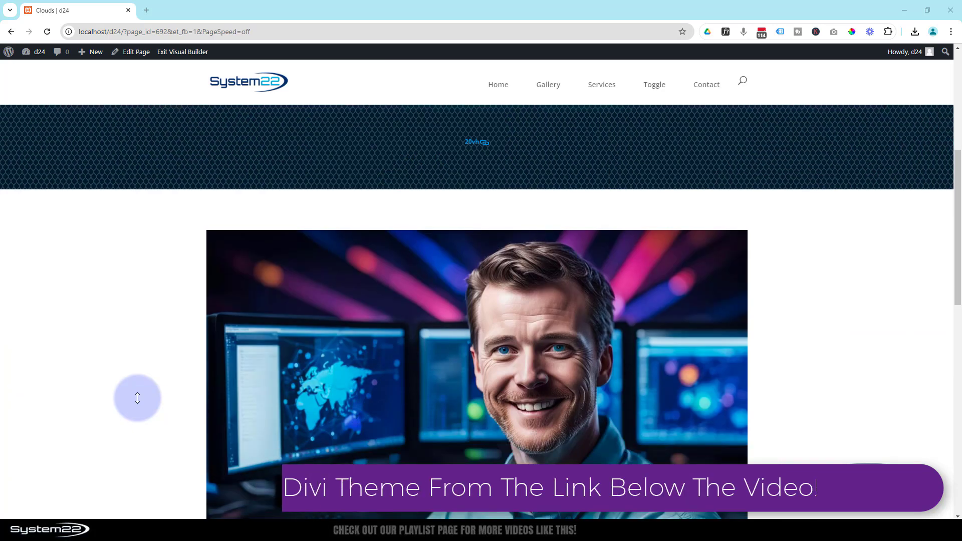
scroll(137, 398, down, 3)
scroll(137, 397, down, 1)
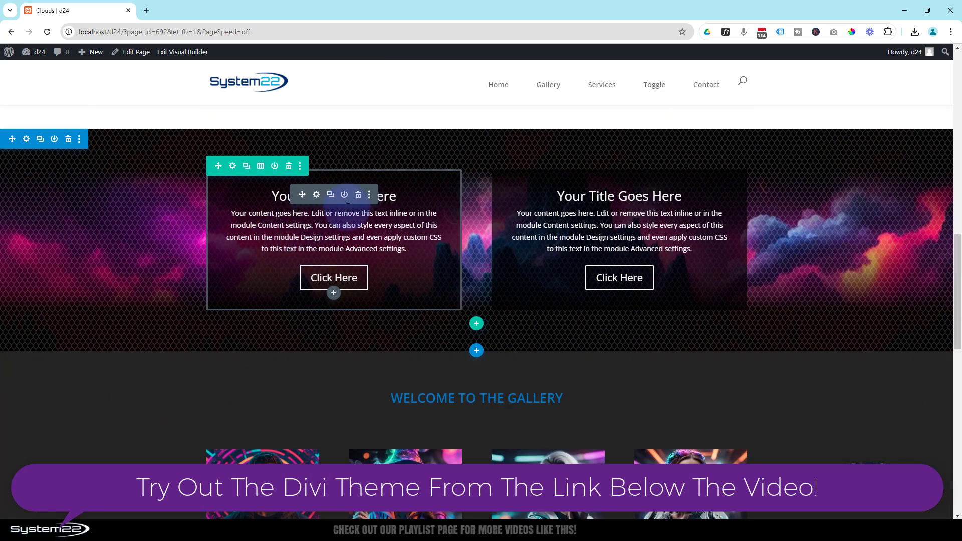
click(359, 199)
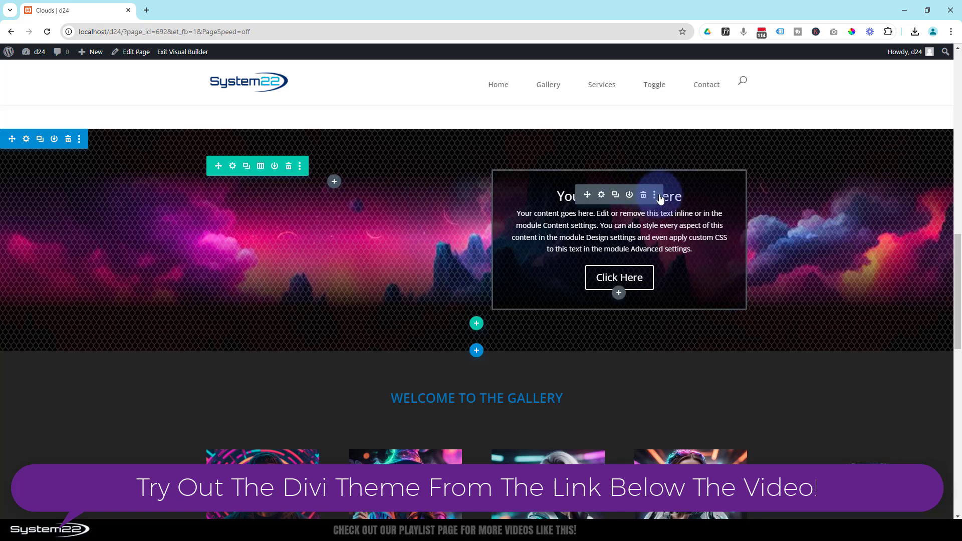
click(647, 199)
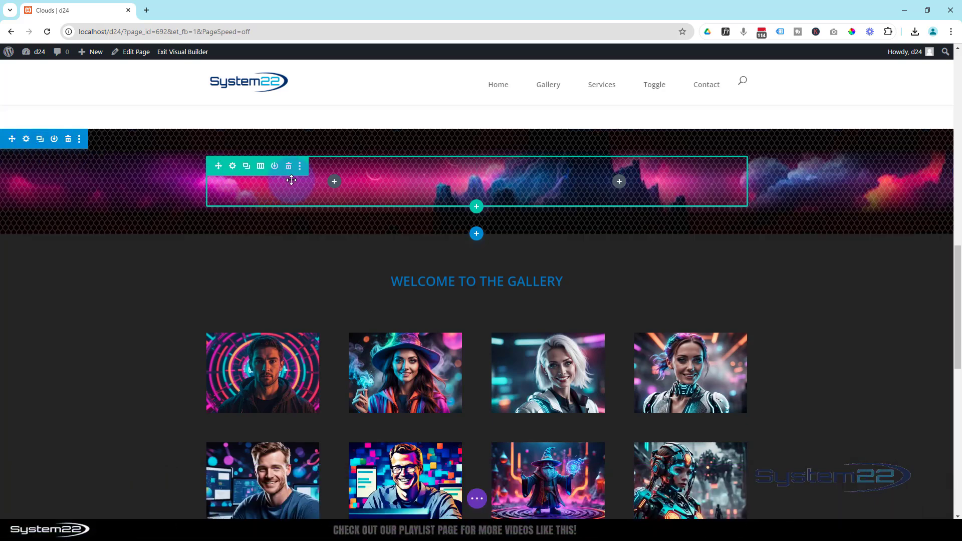
Insert a Call To Action module into the first column of the emptied row above the gallery
click(334, 183)
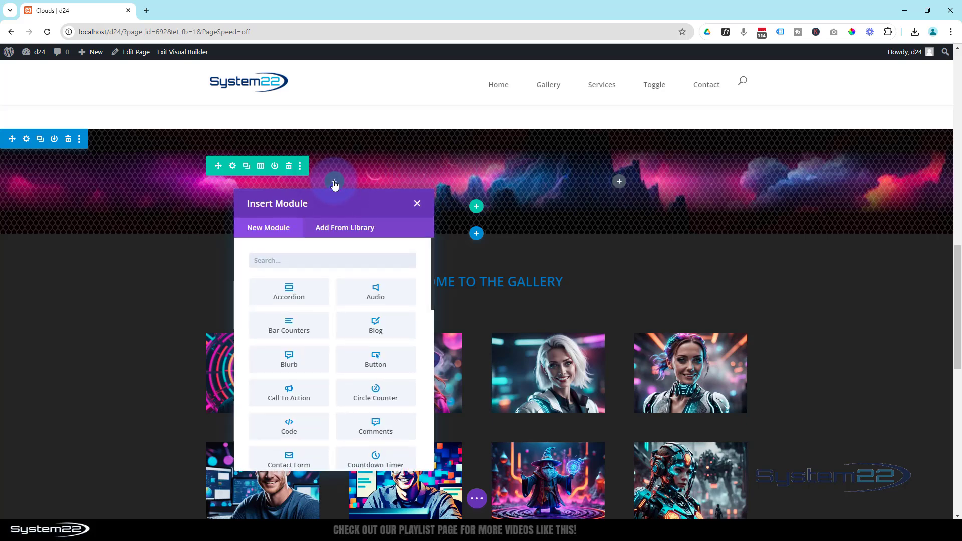
scroll(295, 372, down, 2)
click(296, 346)
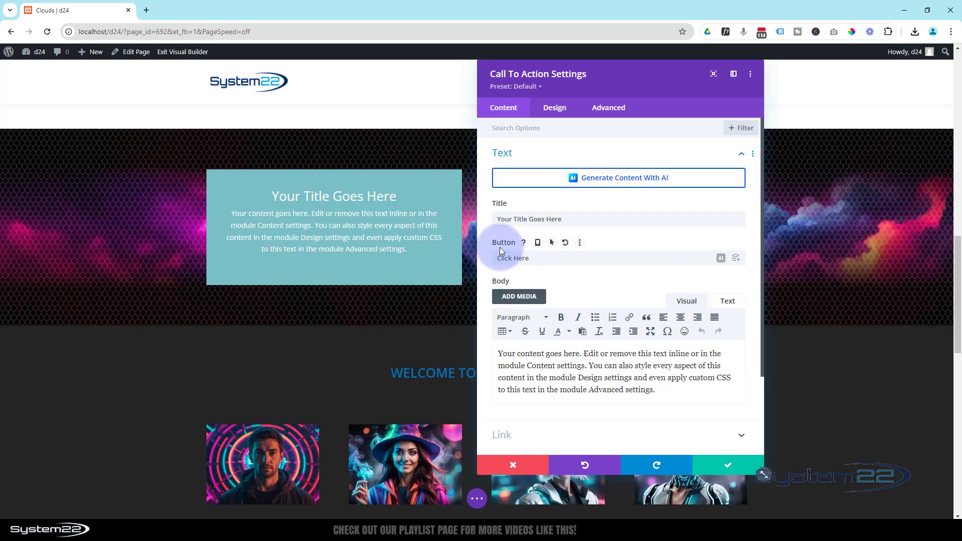
drag(576, 219, 483, 218)
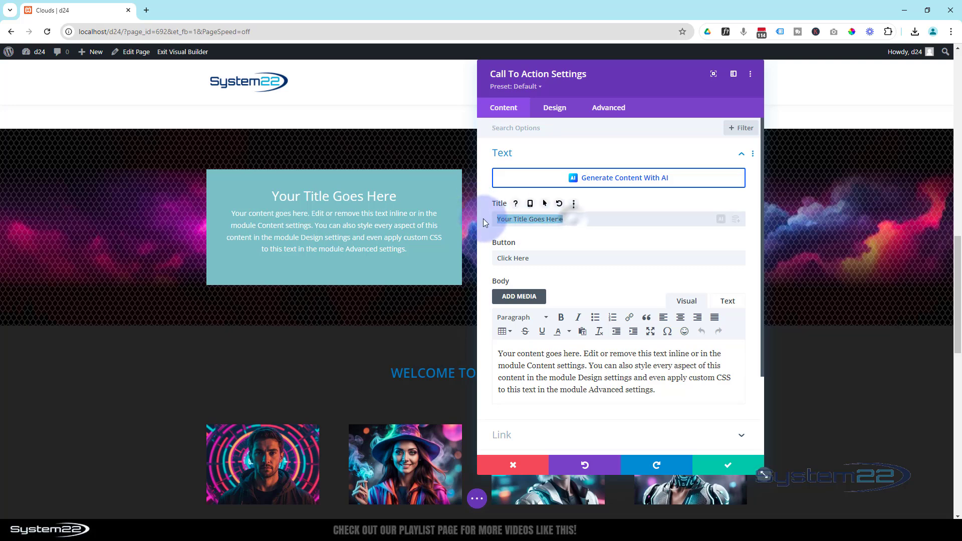
drag(535, 259, 489, 259)
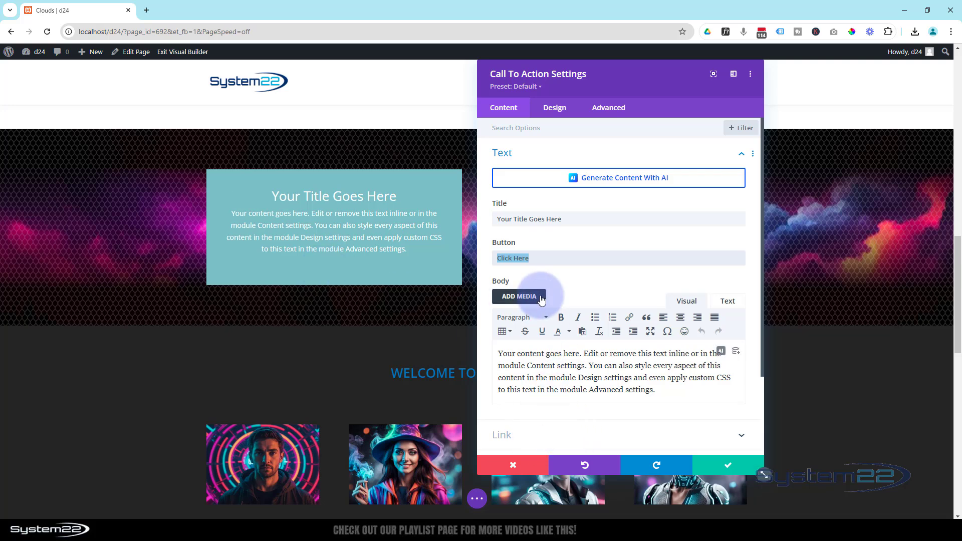
scroll(567, 277, down, 1)
drag(674, 345, 497, 300)
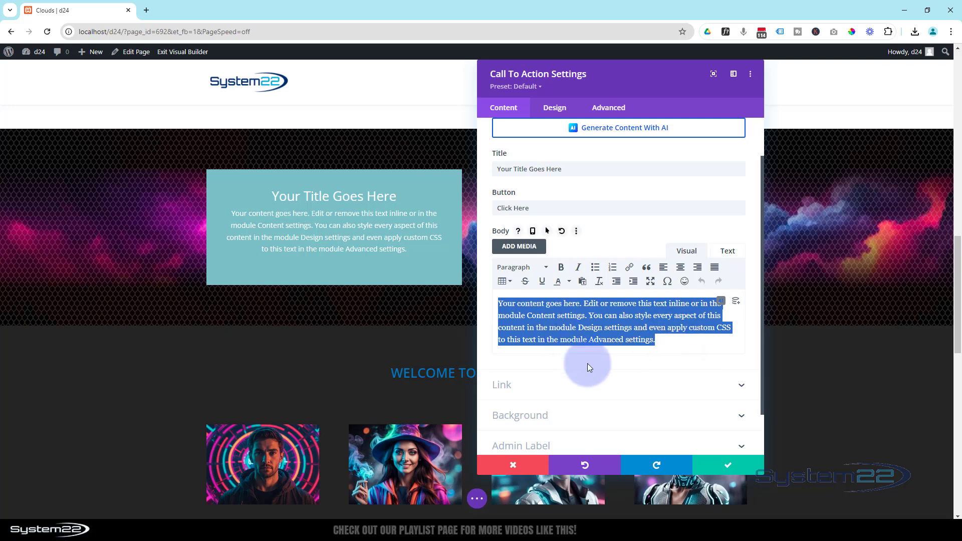
Set the call-to-action module's button link URL to #
scroll(576, 350, down, 1)
click(567, 333)
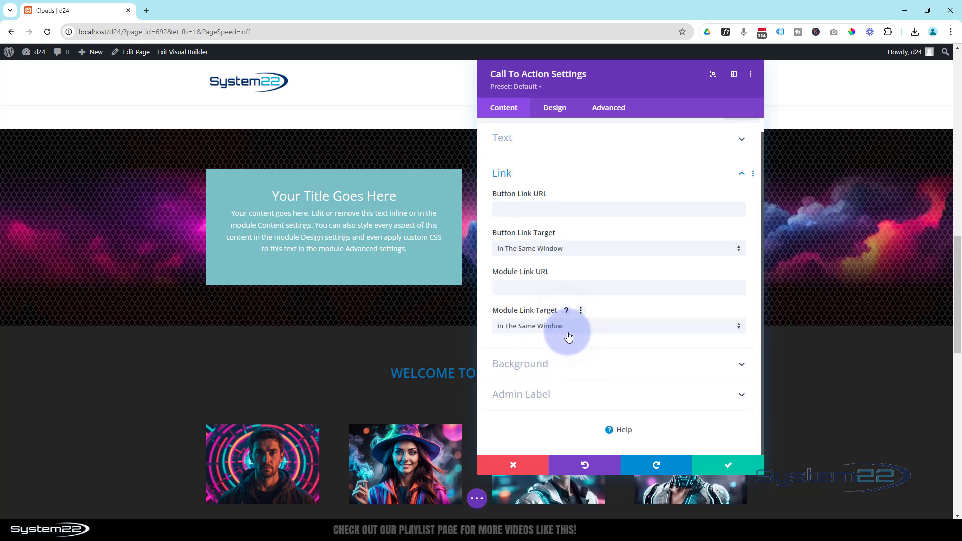
click(510, 199)
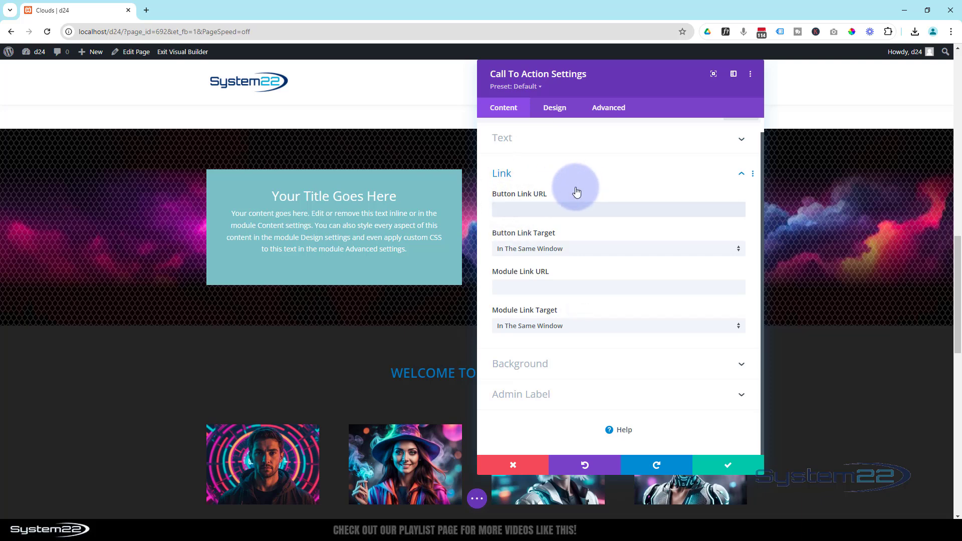
text(#)
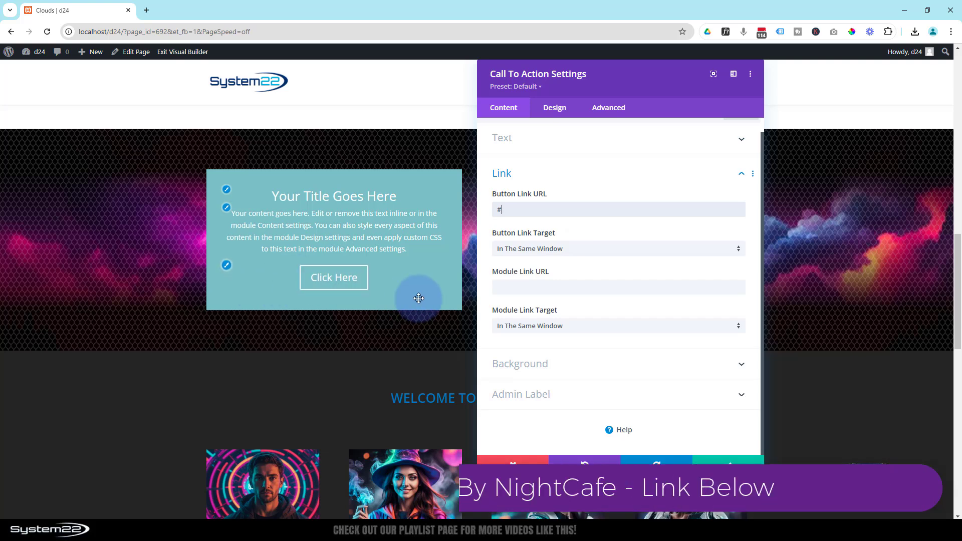
click(501, 286)
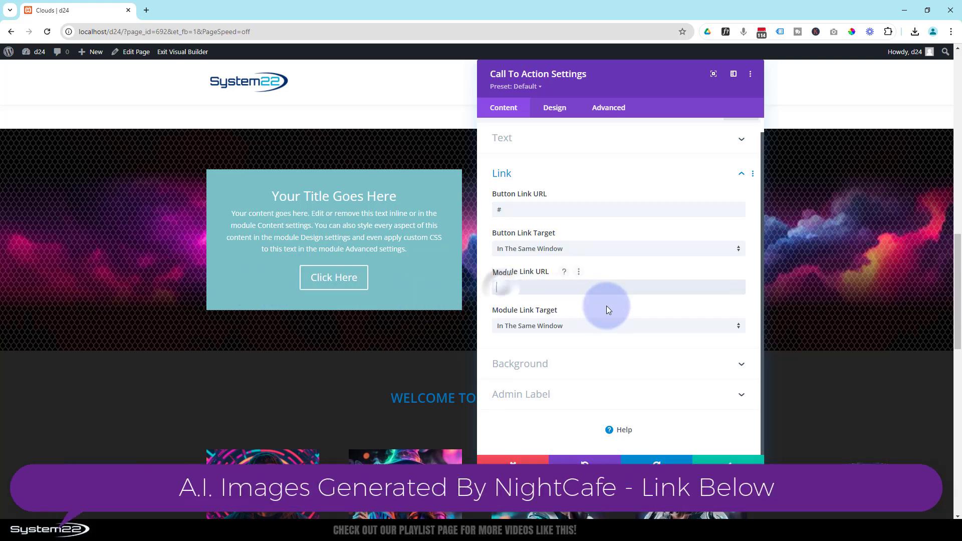
click(575, 327)
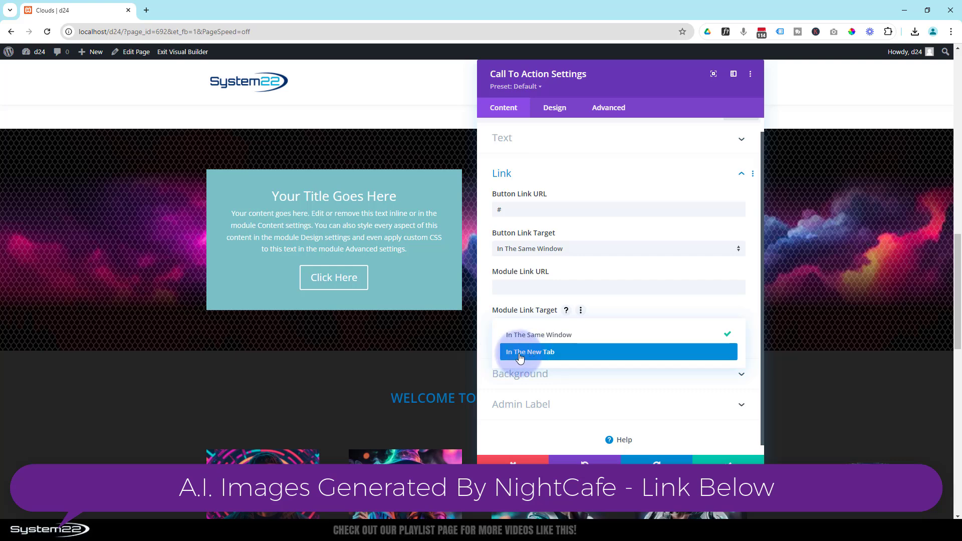
click(485, 334)
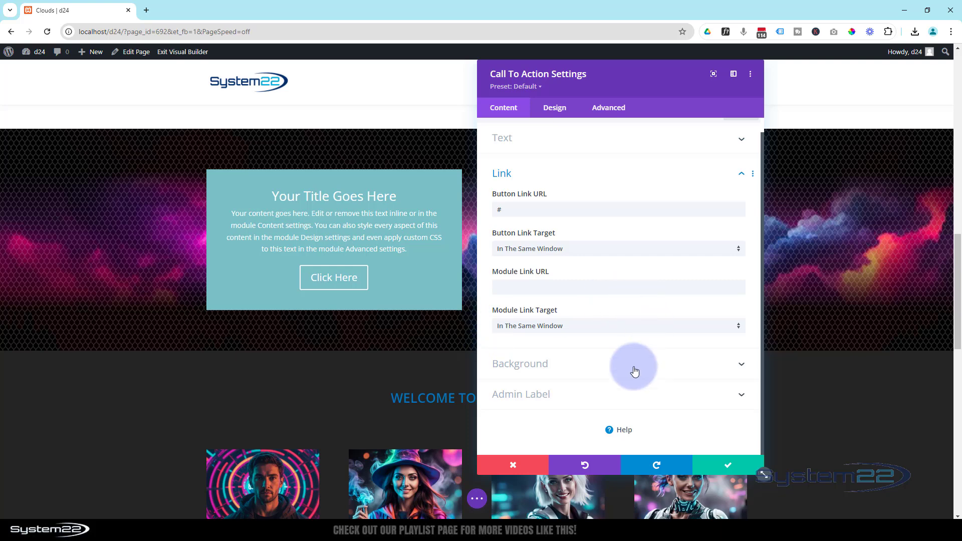
Set the call-to-action module's background color to semi-transparent black, rgba(0,0,0,0.78)
click(577, 368)
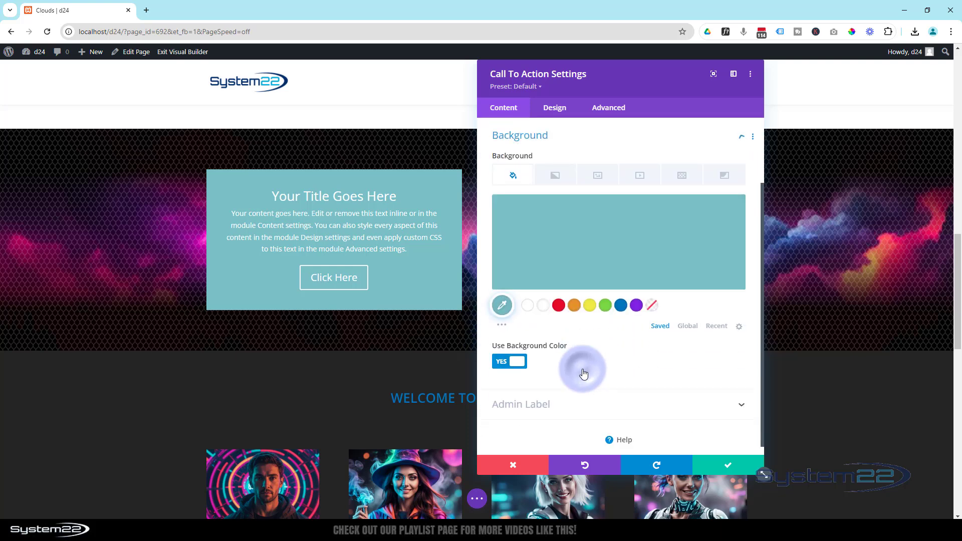
click(502, 322)
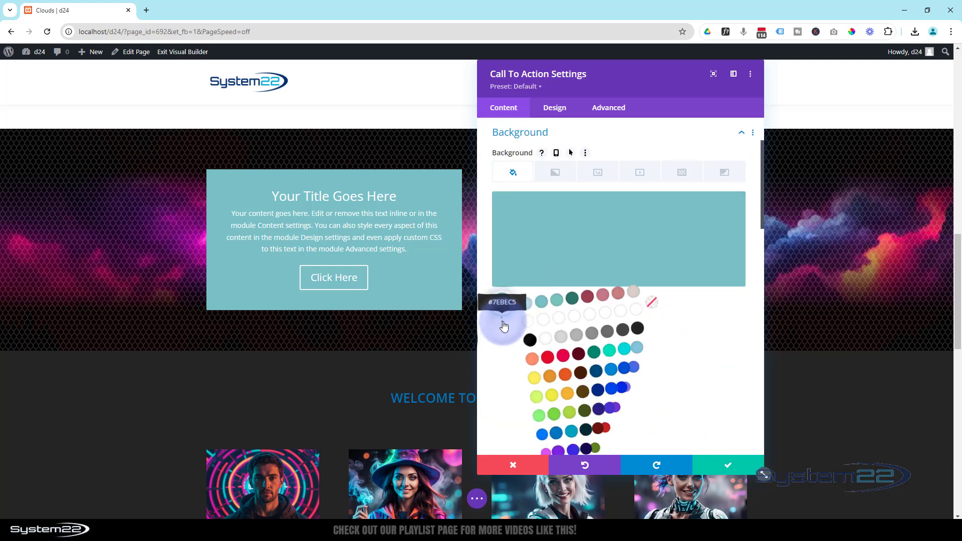
click(527, 342)
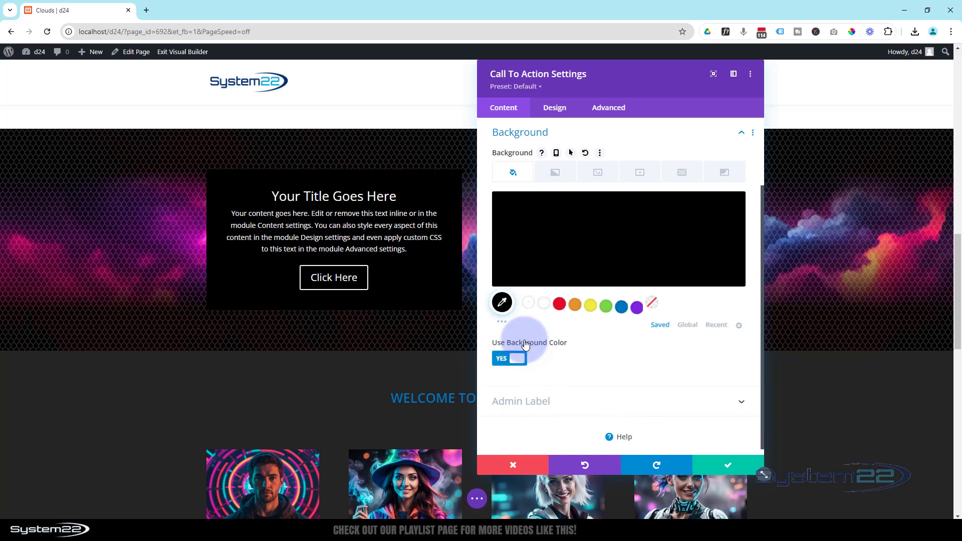
click(639, 235)
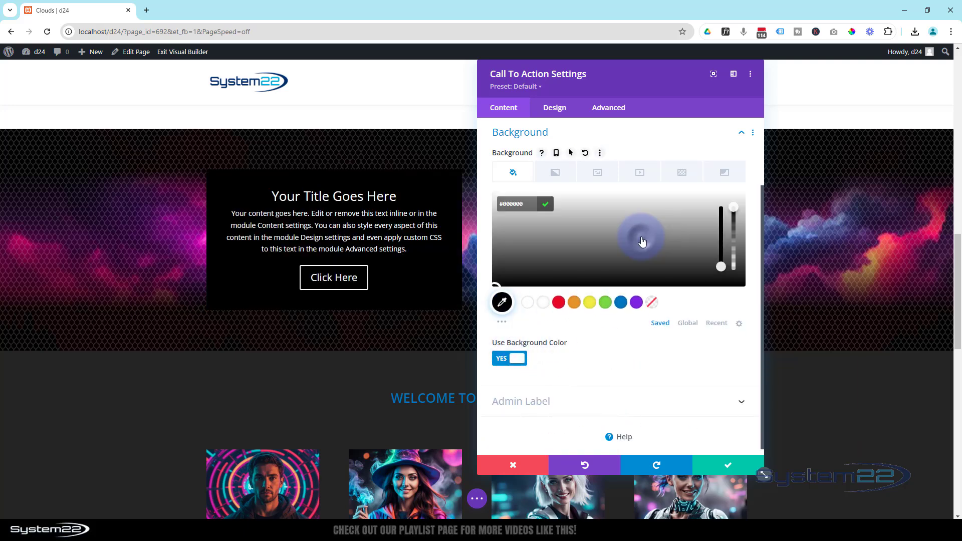
drag(736, 208, 736, 232)
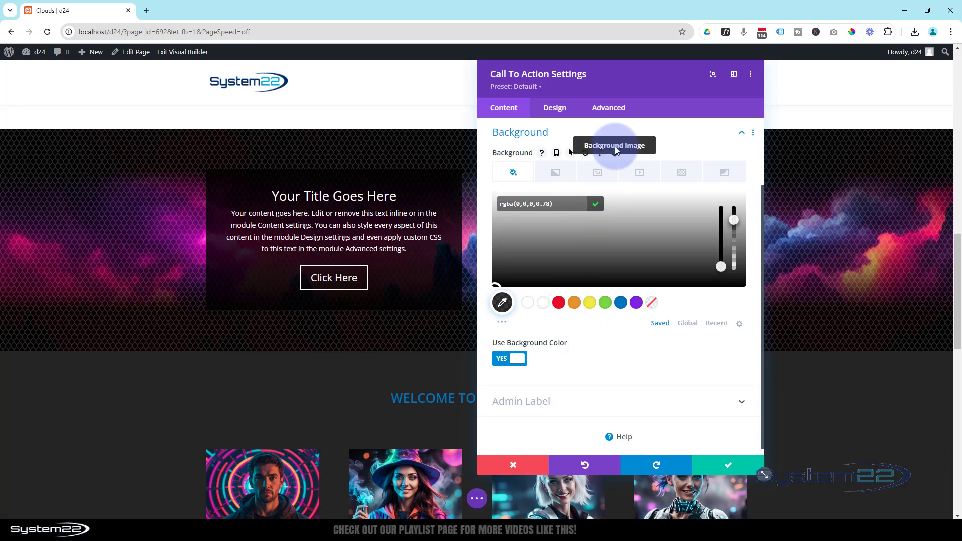
Look up which CSS class the Promo Button element targets in the module's custom CSS settings
click(609, 110)
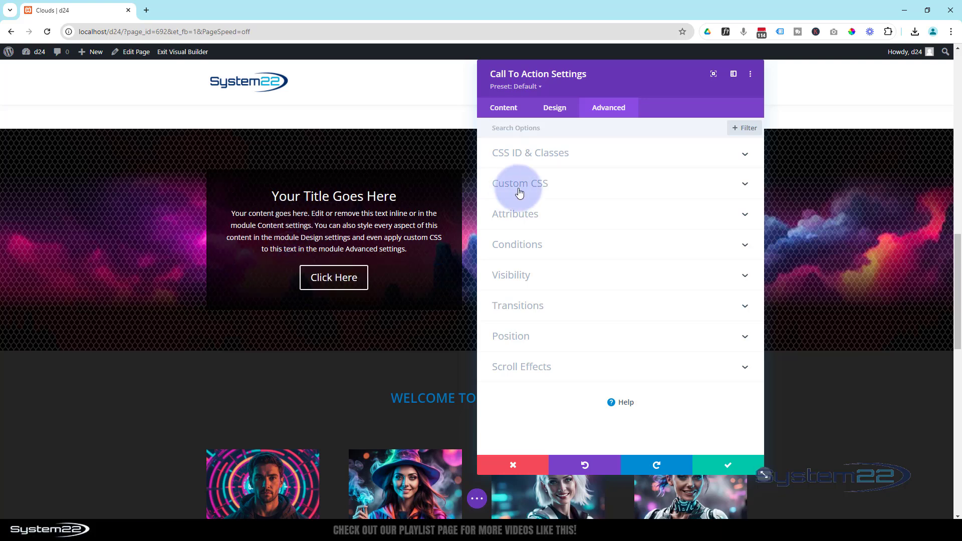
click(581, 186)
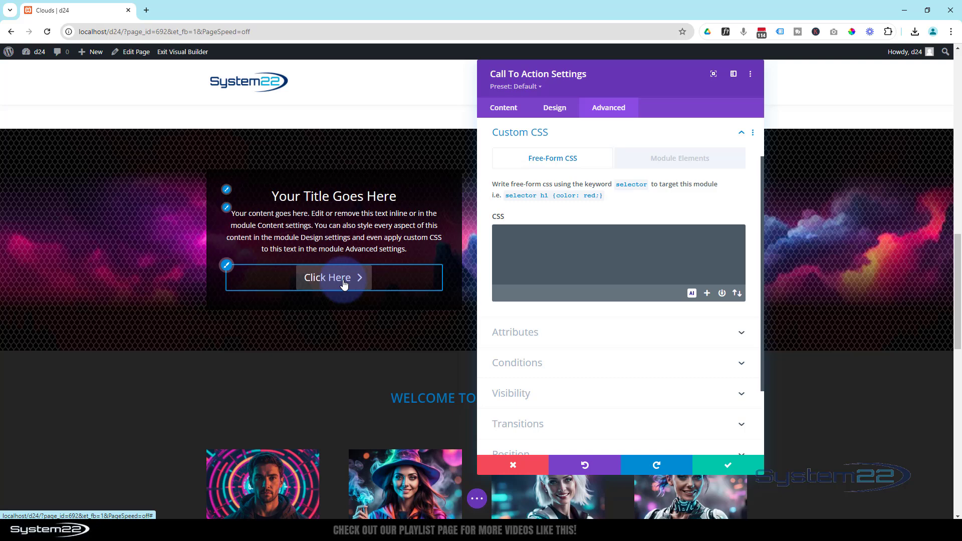
click(699, 159)
scroll(651, 263, down, 5)
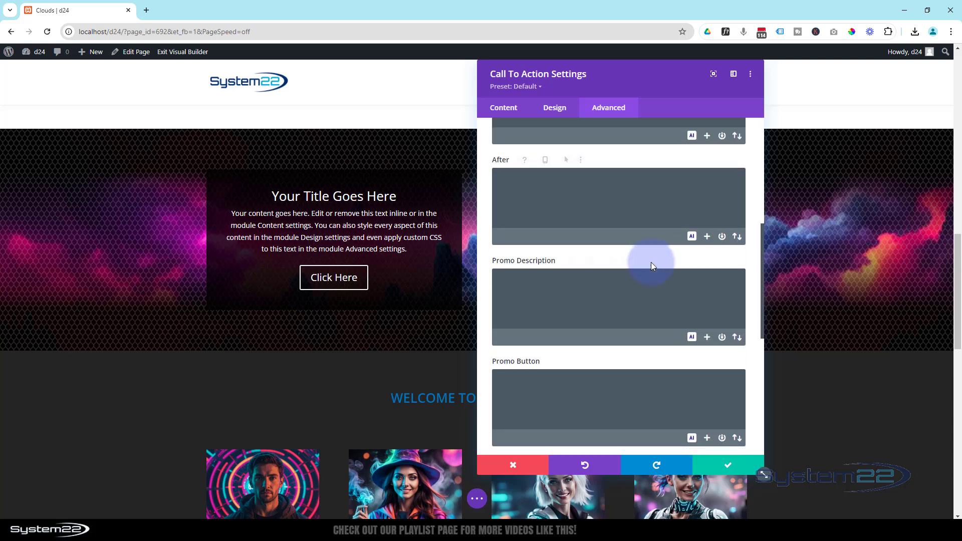
scroll(651, 263, down, 2)
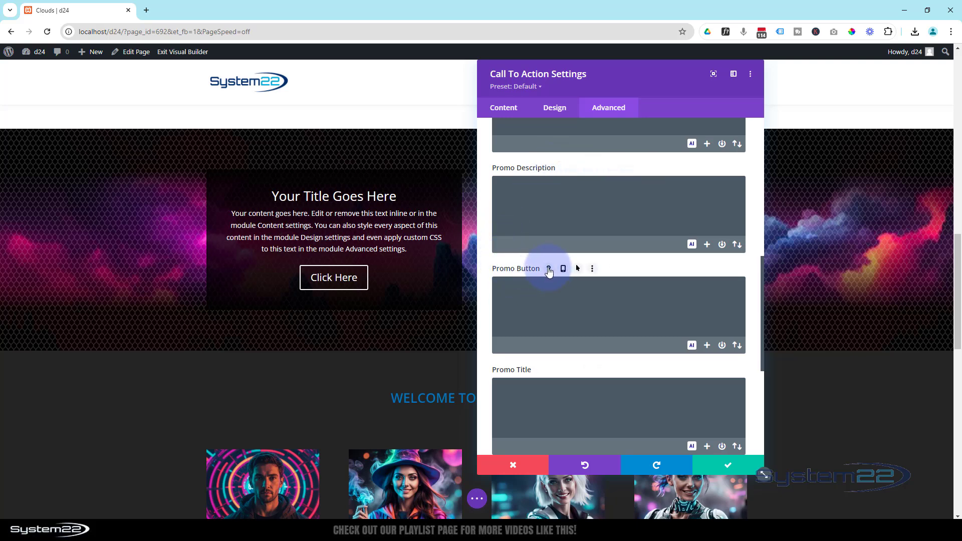
click(549, 270)
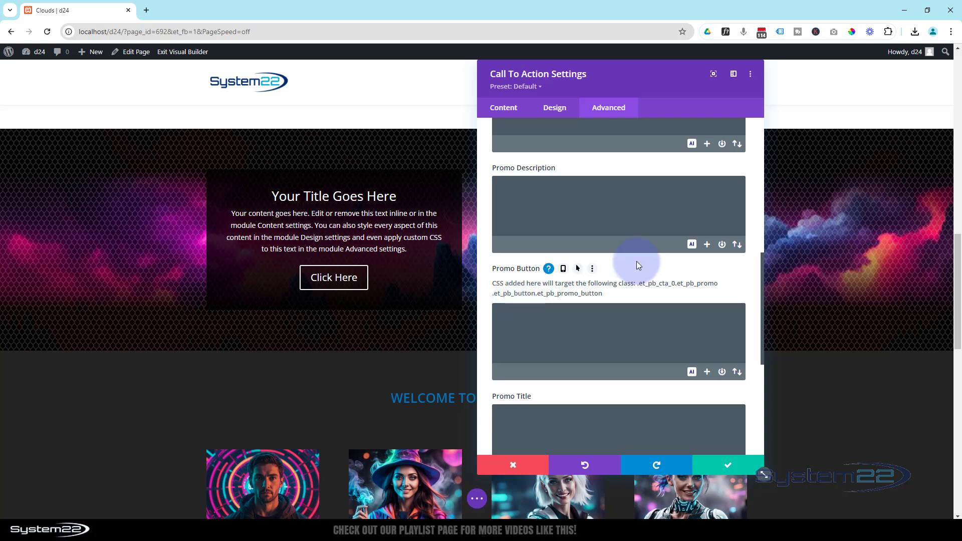
scroll(570, 206, up, 8)
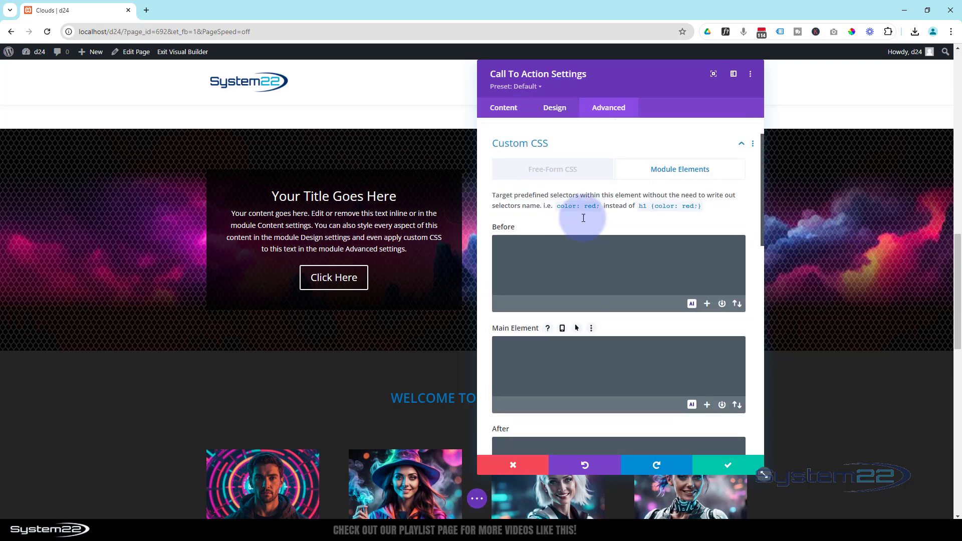
Start a free-form CSS rule for the module's button with the selector "selector .et_pb_button" and an empty line between its braces
click(570, 215)
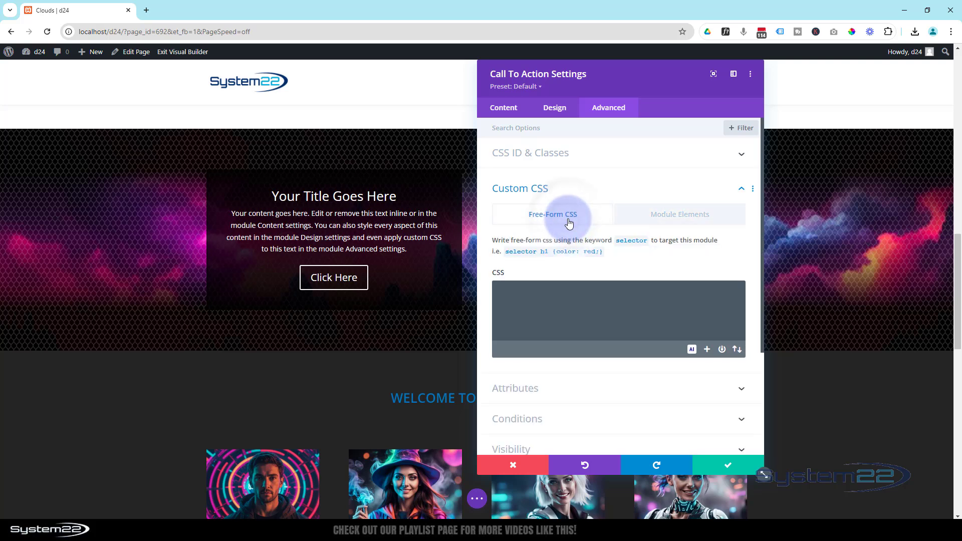
click(519, 297)
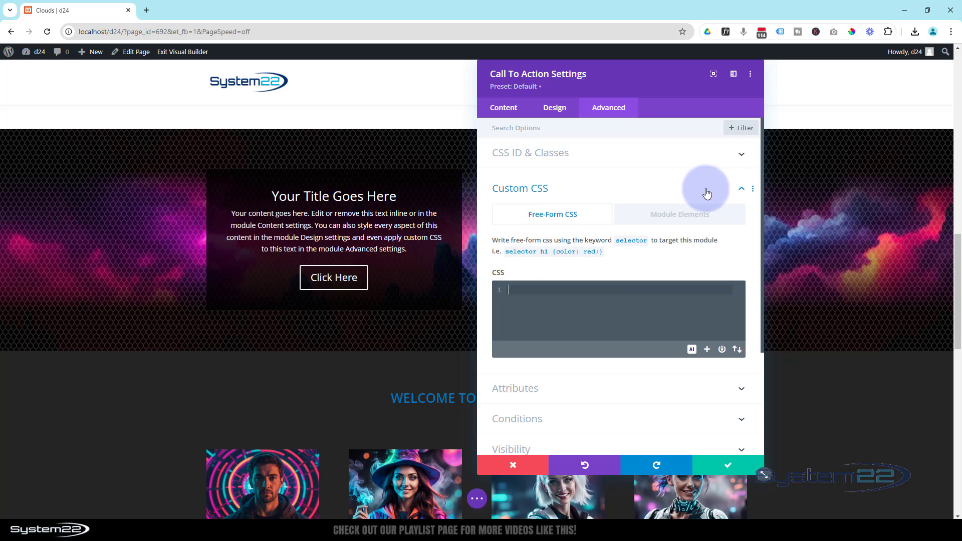
text(selector)
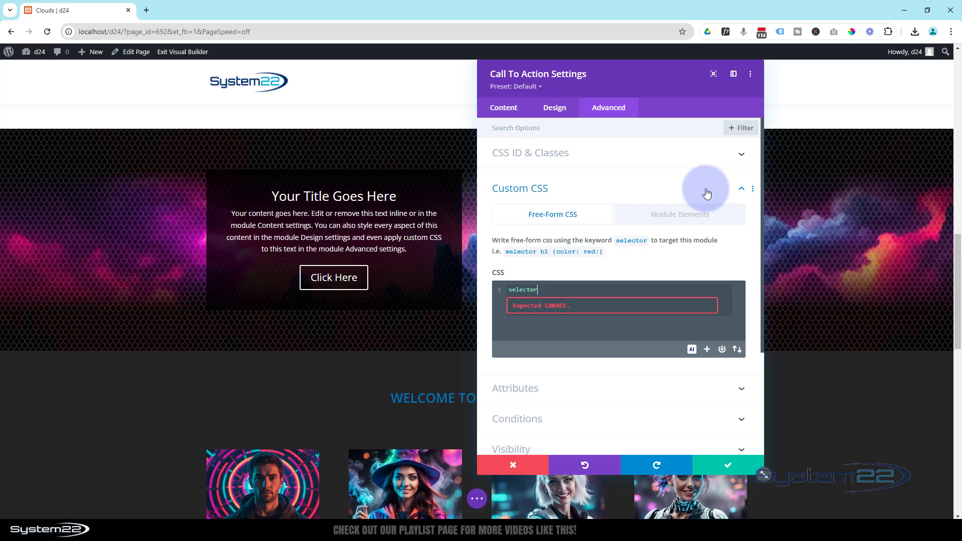
text(.et_pb_button {)
key(Return)
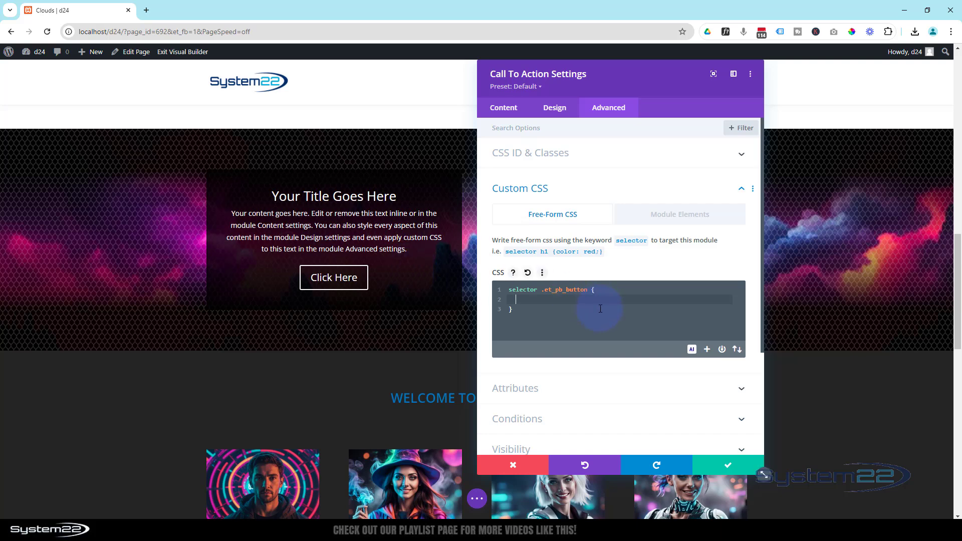
Add the declaration "animation: btnfd 10s" inside the .et_pb_button rule
text(animation:)
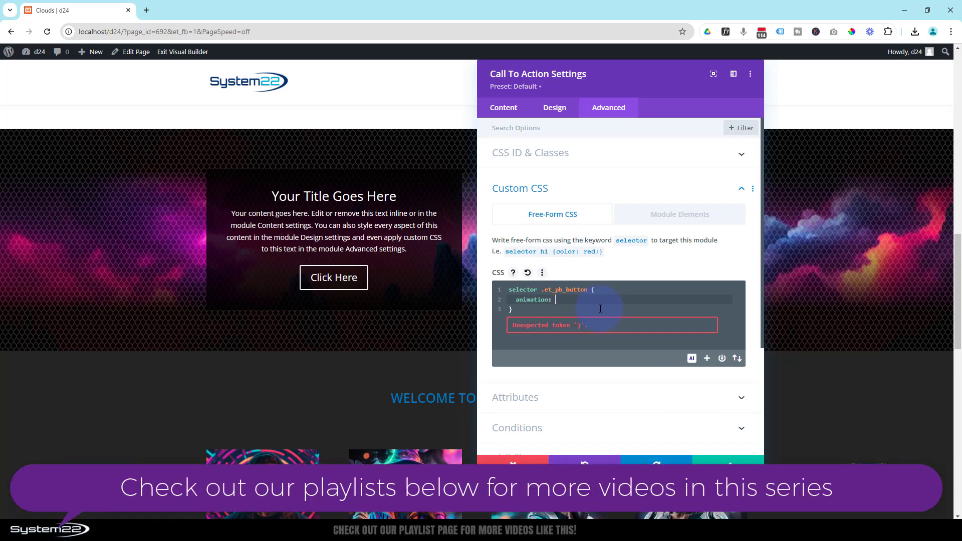
text( btnfd)
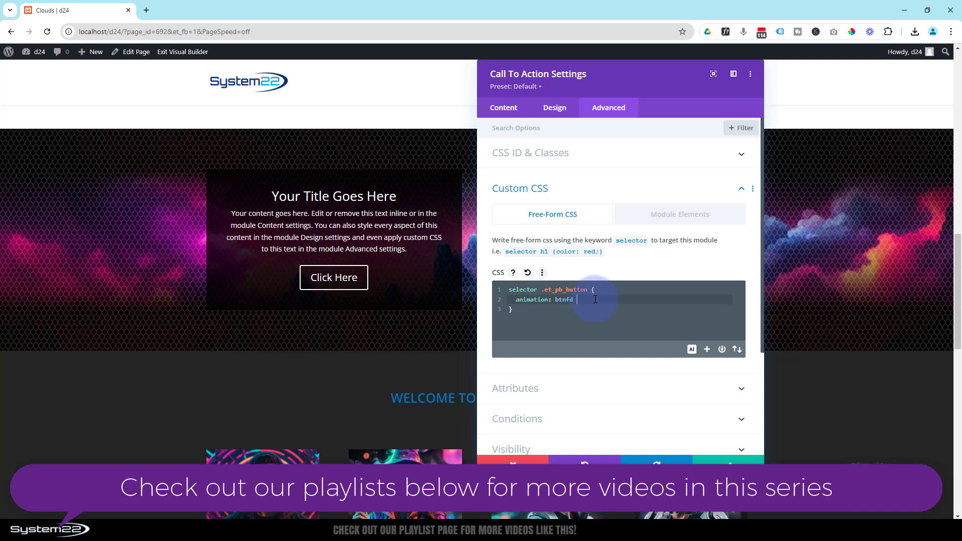
text(10s)
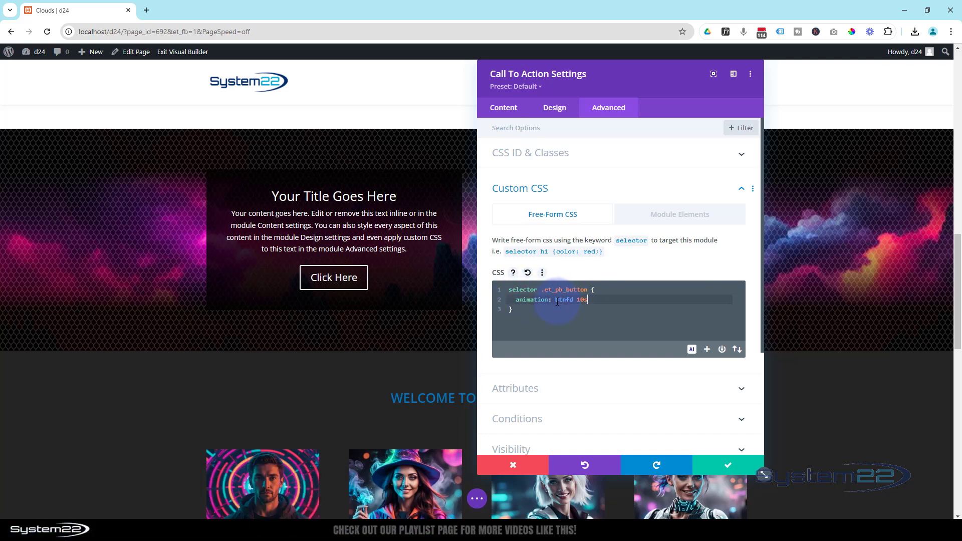
double_click(558, 301)
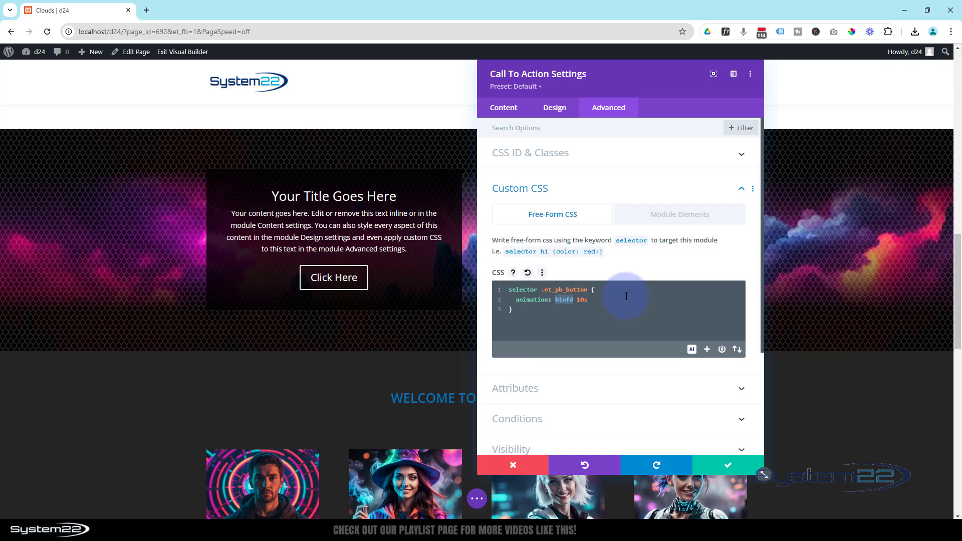
click(520, 310)
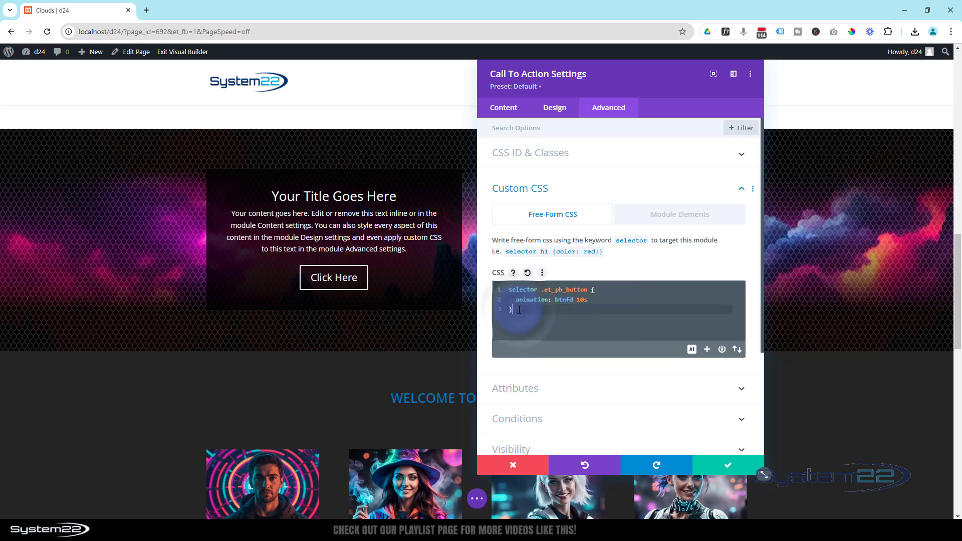
key(Return)
key(Return)
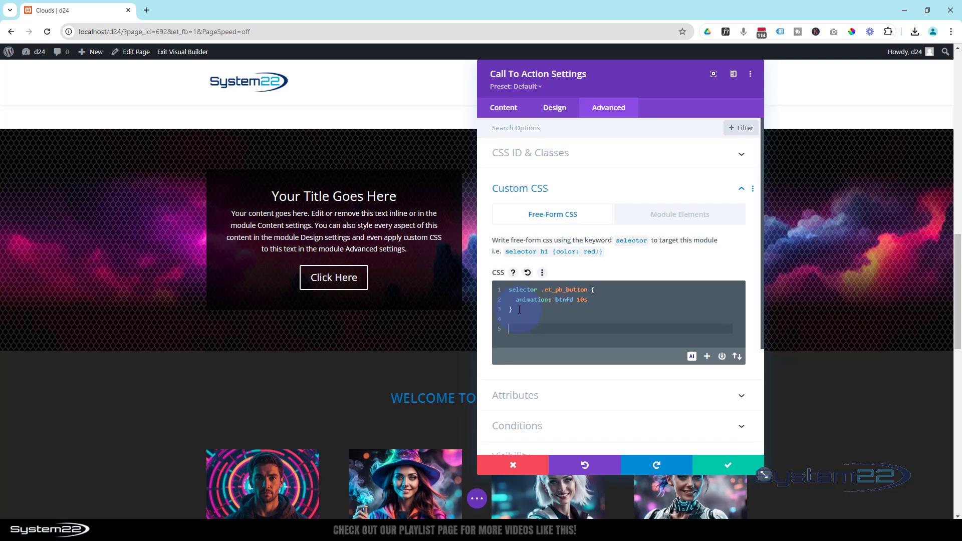
text(@keyframes btnfd)
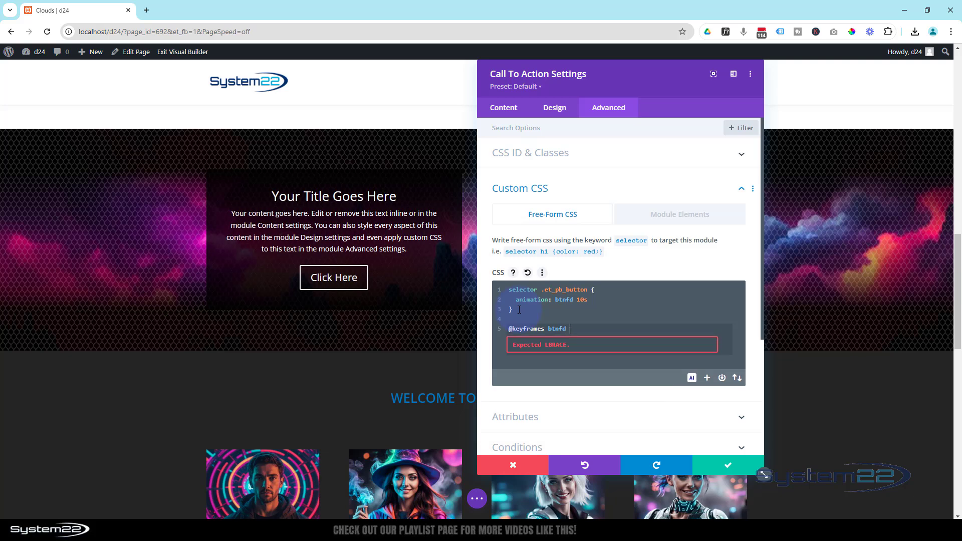
text({)
key(Return)
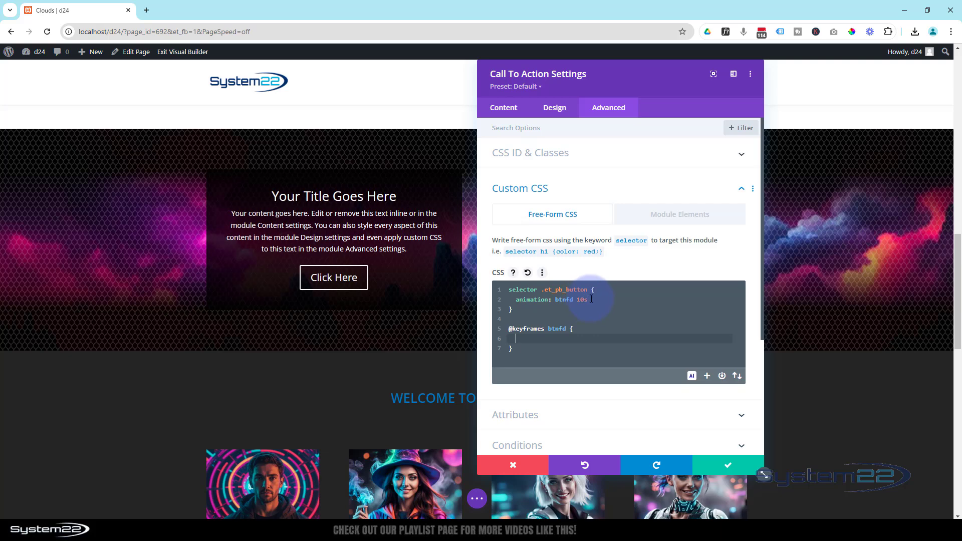
Add the stop "0% {opacity:0;}" inside the btnfd keyframes block
text(0%)
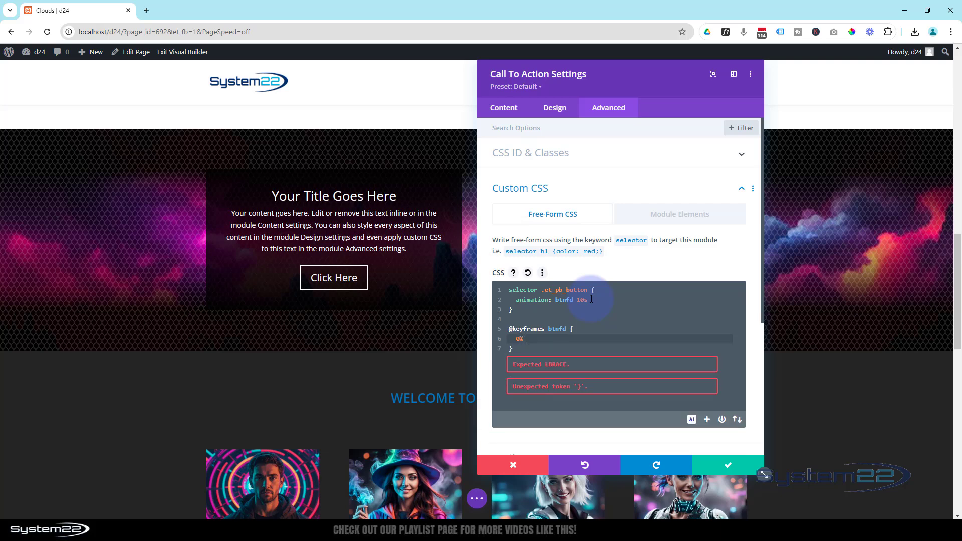
text( {)
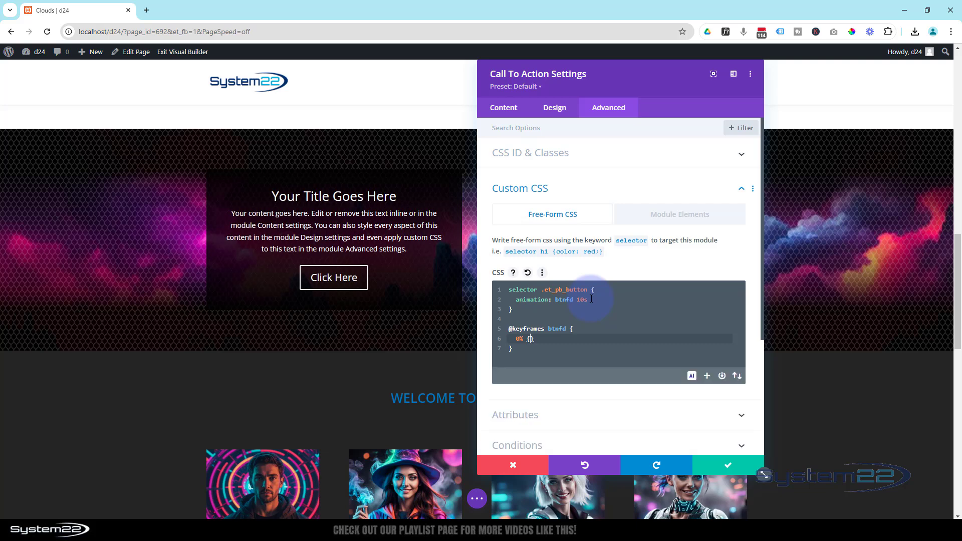
text(opacity:0;)
Copy the 0% stop and paste it twice on new lines within the btnfd keyframes
drag(517, 339, 583, 340)
key(ctrl+c)
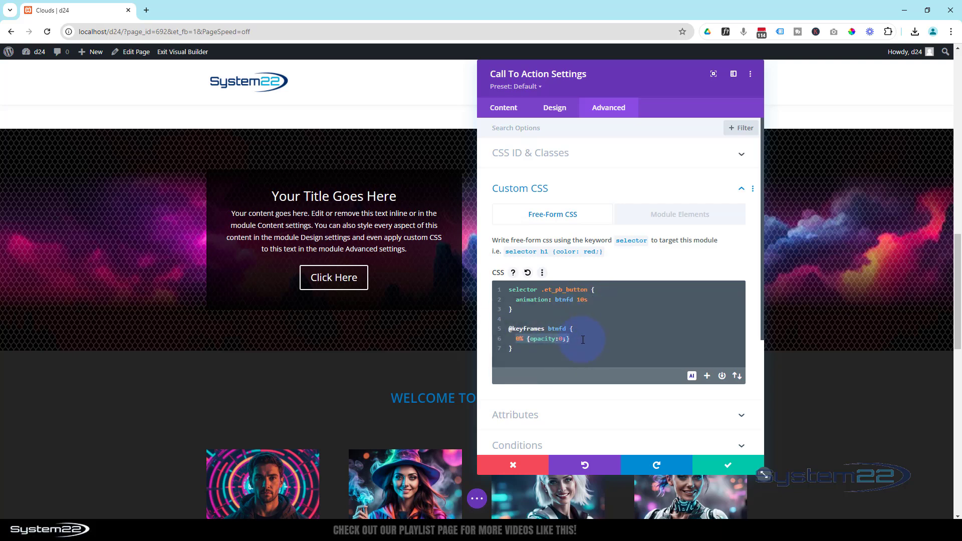
click(574, 340)
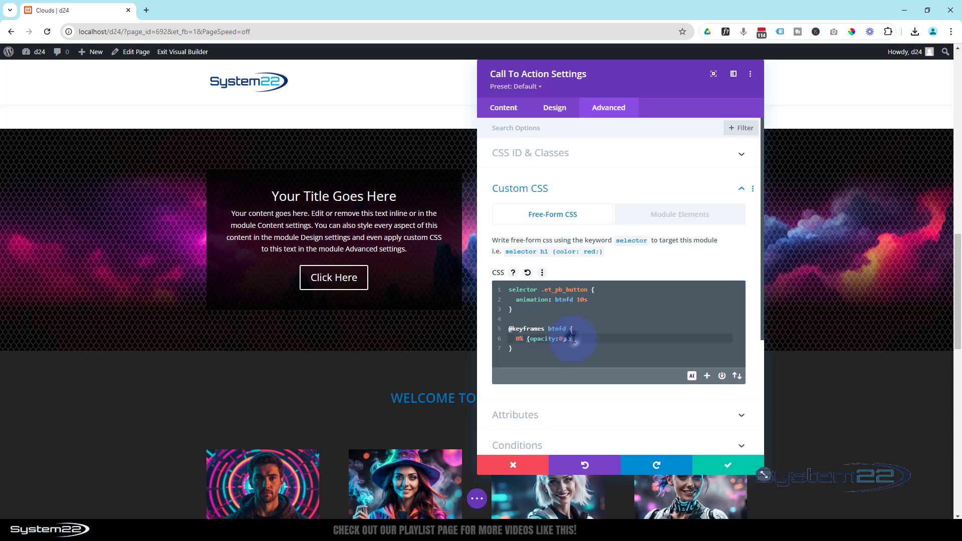
key(Return)
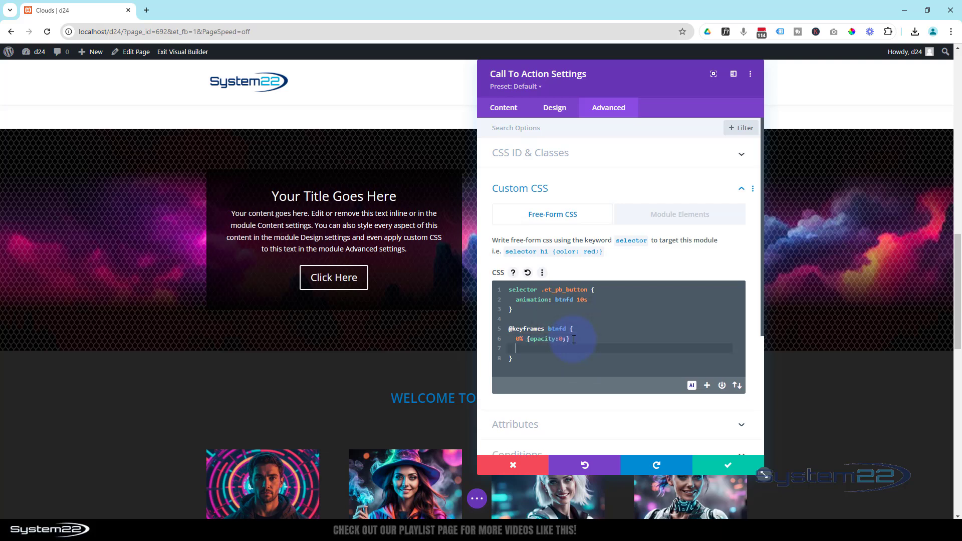
key(ctrl+v)
key(Return)
key(ctrl+v)
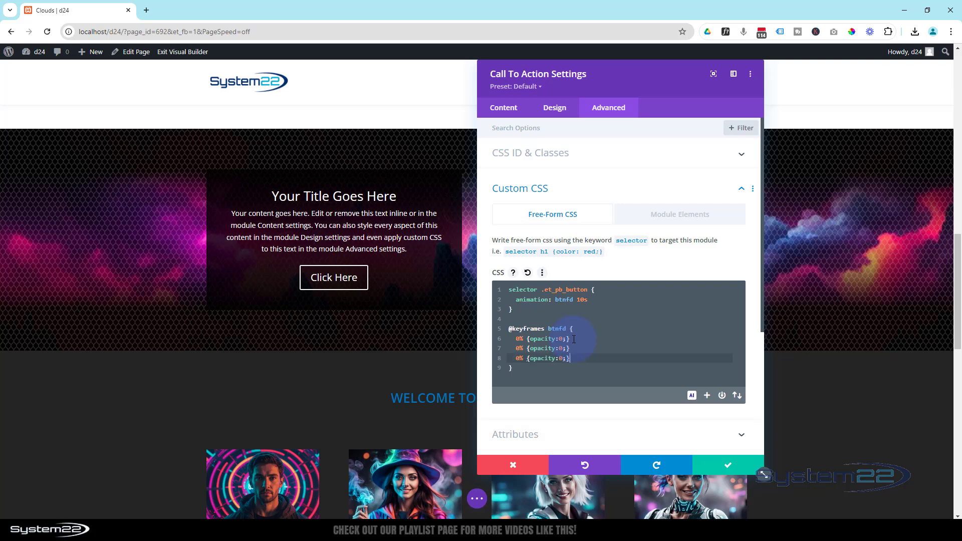
Change the second keyframe stop to 70% and the third to 100% with an opacity of 1
click(516, 349)
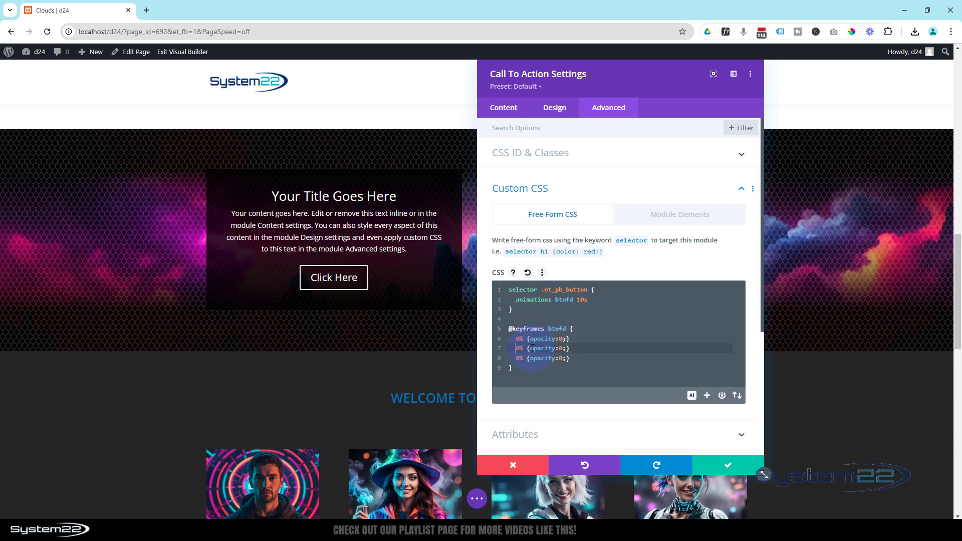
text(7)
text(7)
click(517, 358)
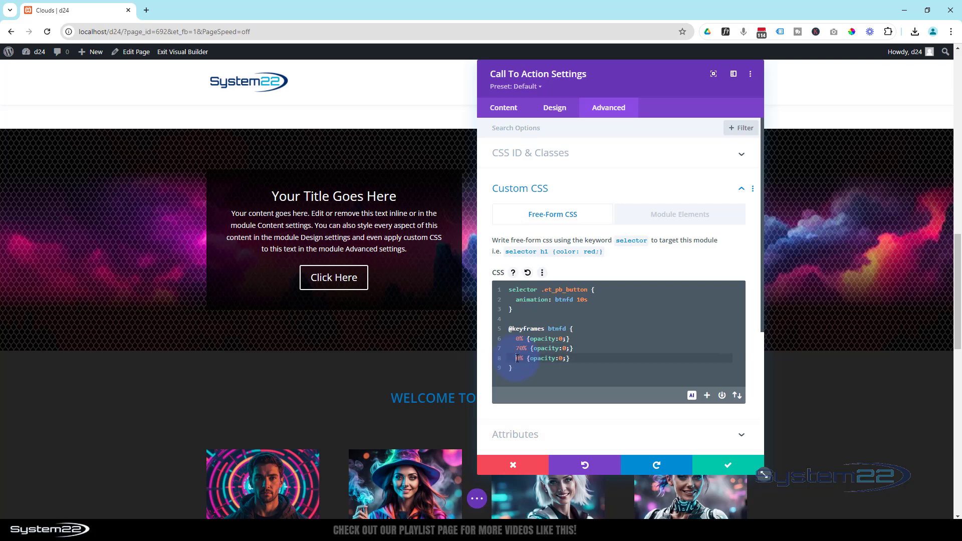
text(10)
drag(570, 358, 566, 358)
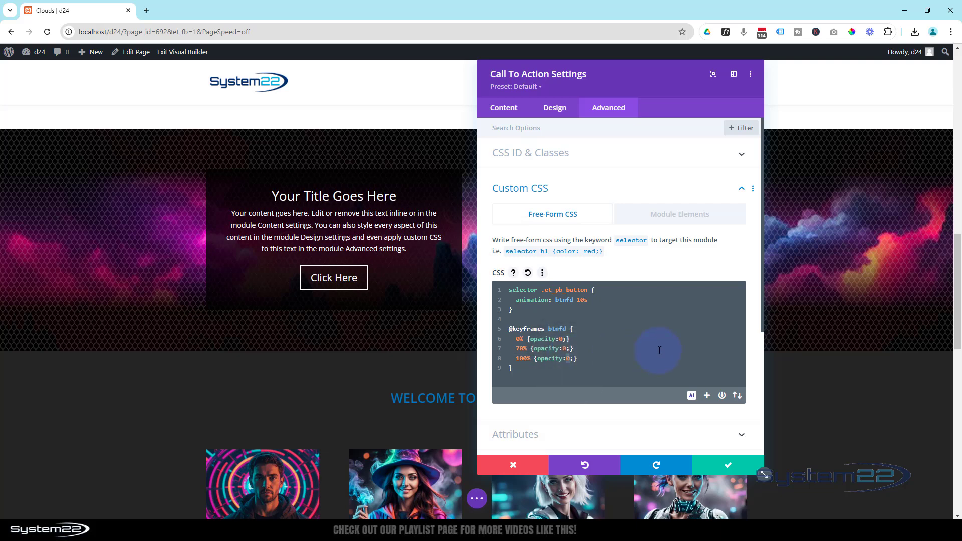
text(1)
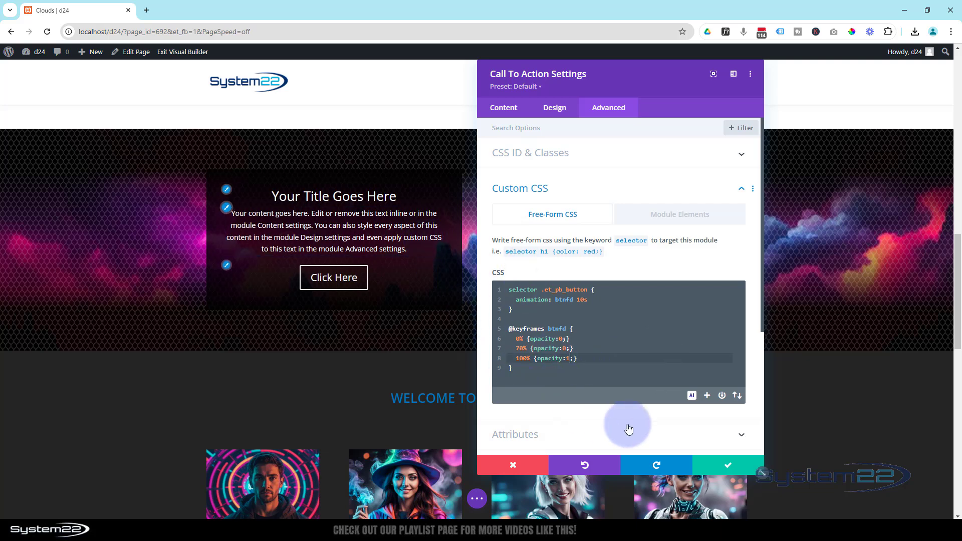
Save the call-to-action module's settings and save the page as a draft
click(738, 470)
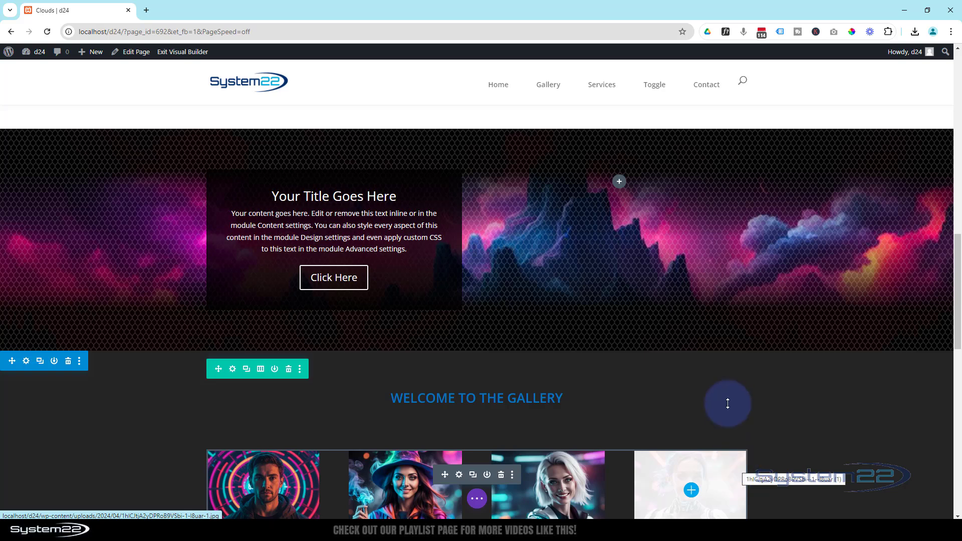
click(477, 499)
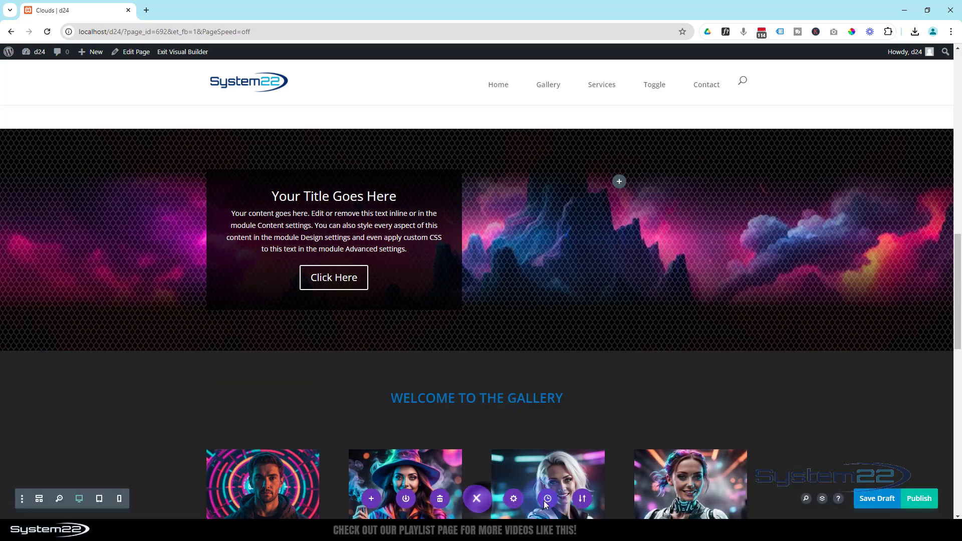
click(880, 500)
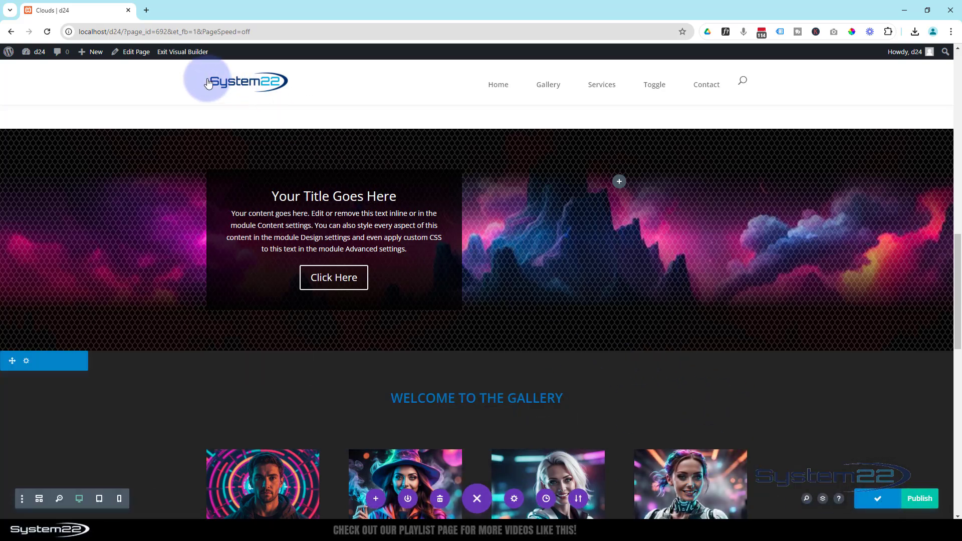
Exit the Visual Builder and reload the page at the call-to-action section to check the button's fade-in
click(183, 52)
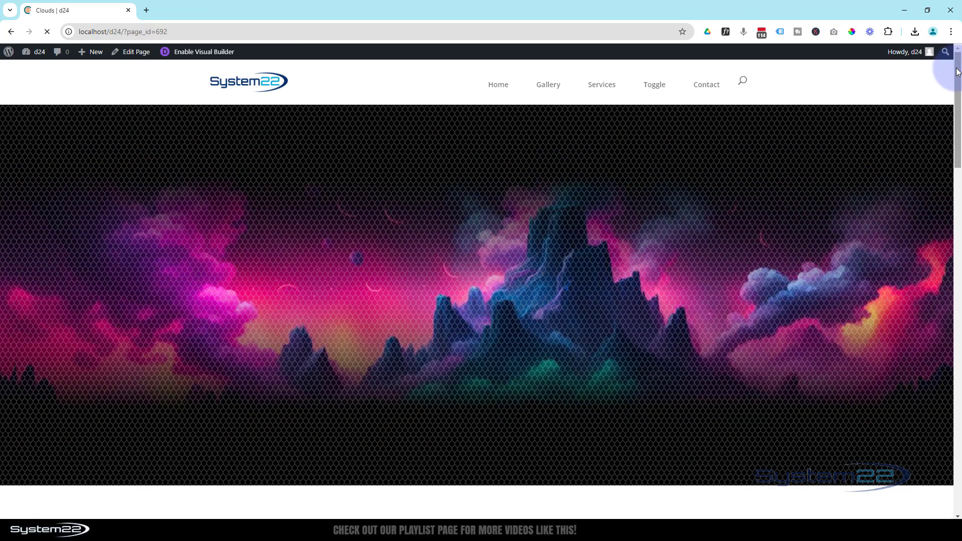
drag(958, 72, 959, 253)
drag(958, 253, 958, 260)
click(48, 33)
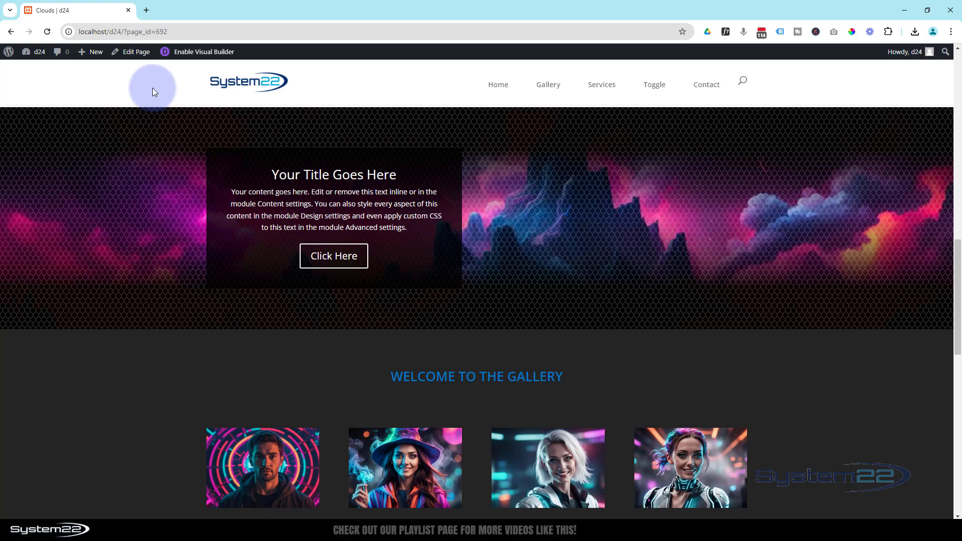
Reopen the page in the Visual Builder and set the call-to-action module's animation style to Fade
click(191, 53)
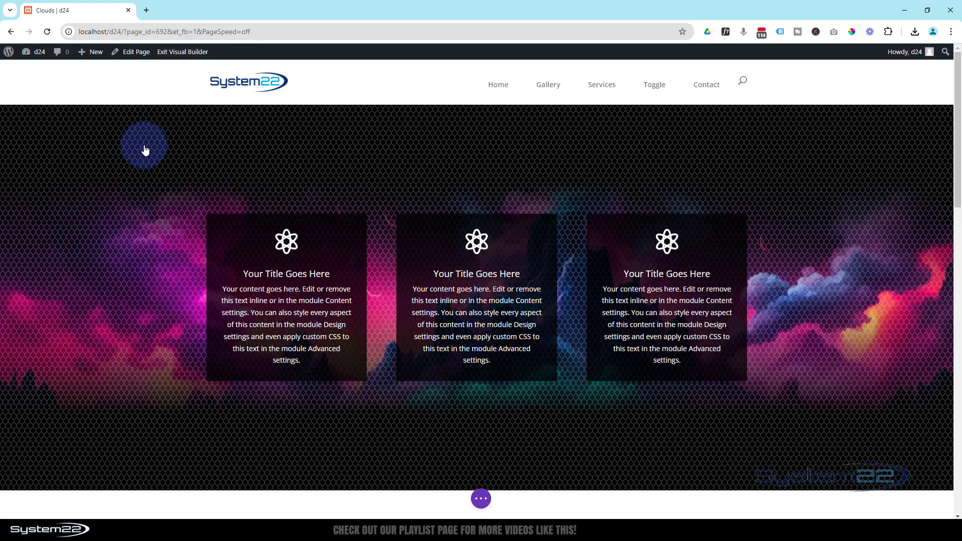
scroll(138, 158, down, 6)
scroll(138, 158, down, 10)
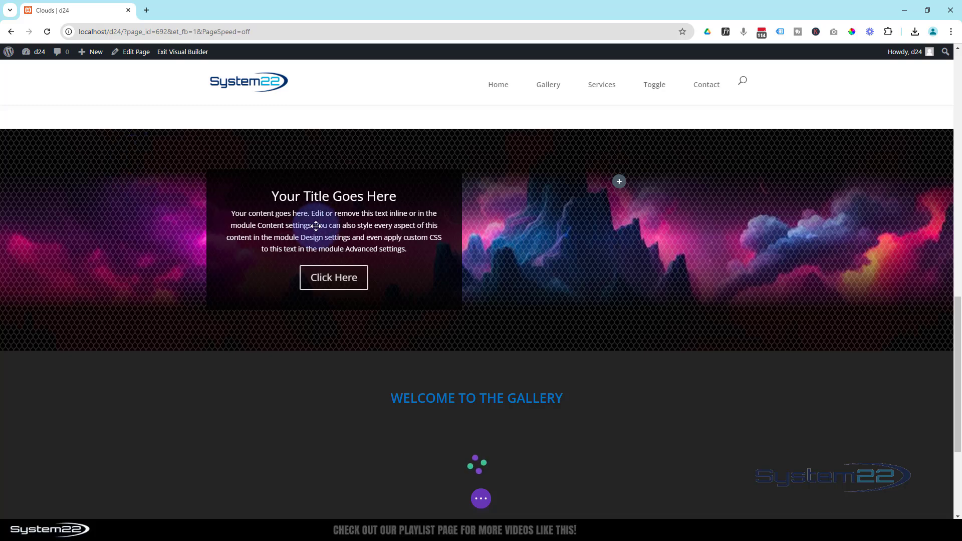
mouse_move(315, 221)
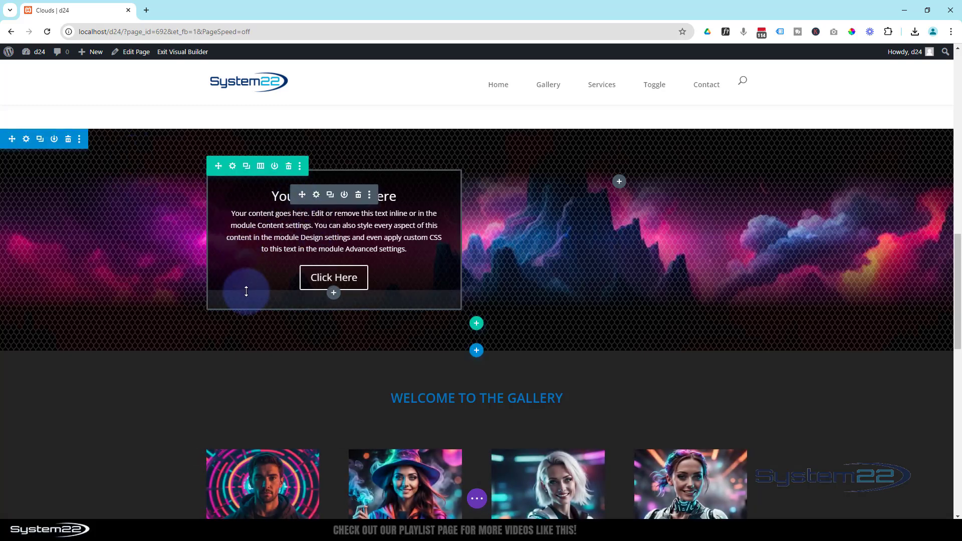
click(317, 196)
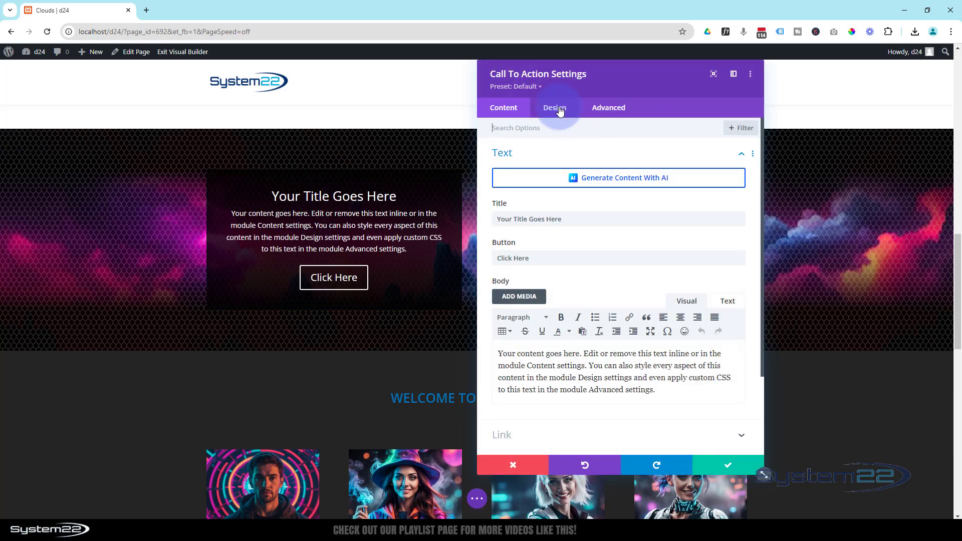
click(555, 109)
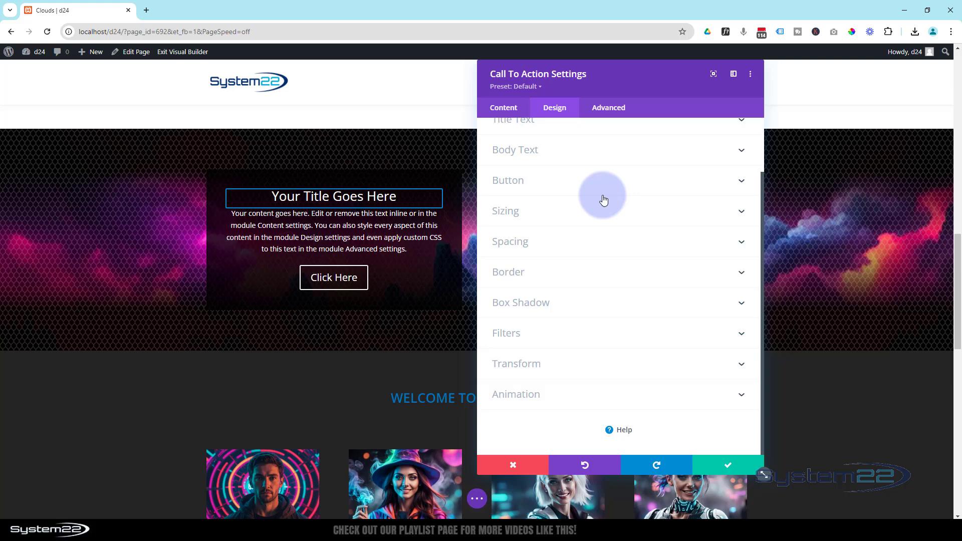
click(548, 394)
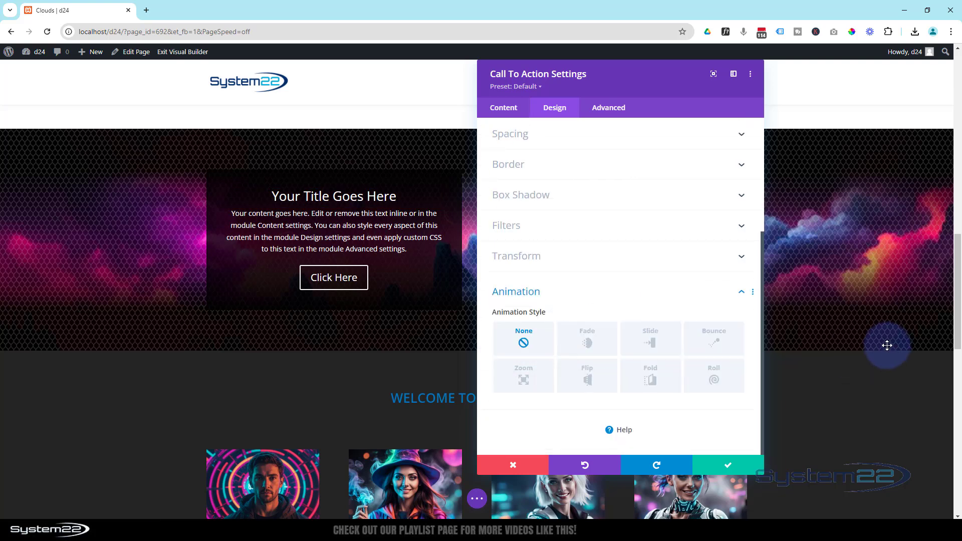
click(592, 344)
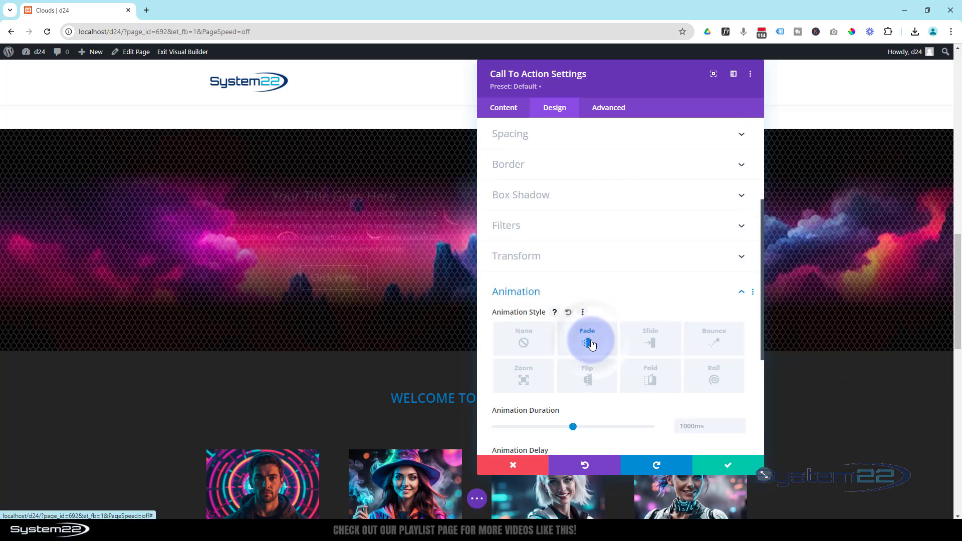
Set the call-to-action module's animation delay to 1000ms and save the module settings
scroll(654, 254, down, 3)
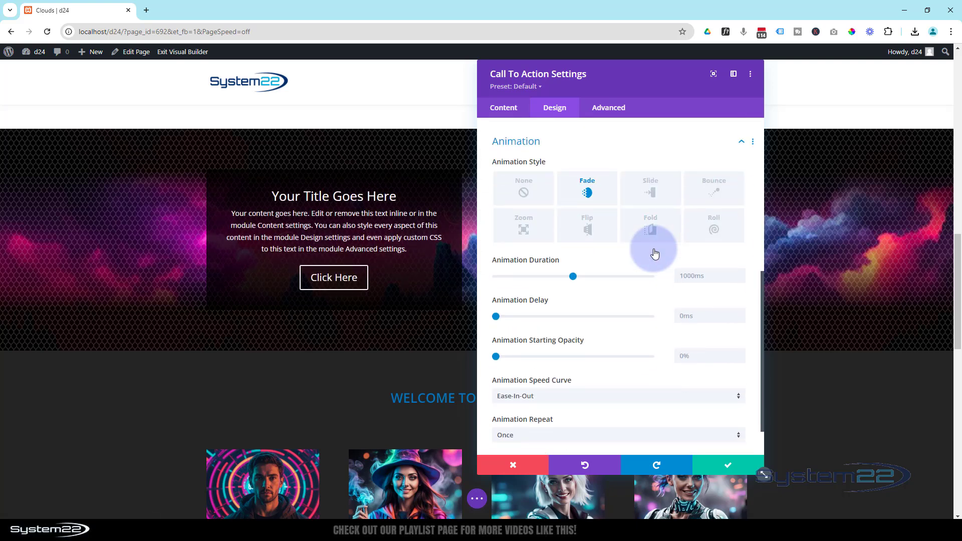
click(680, 276)
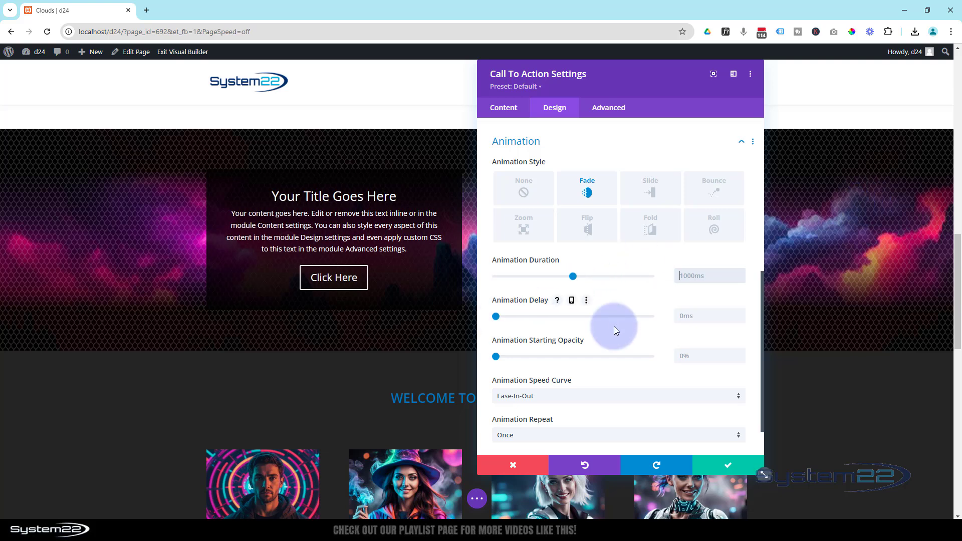
click(680, 315)
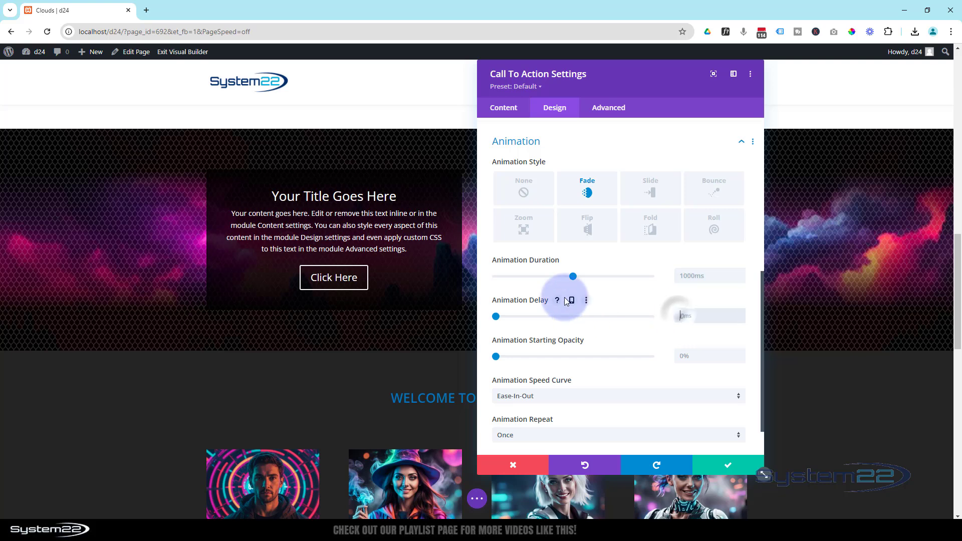
text(1000)
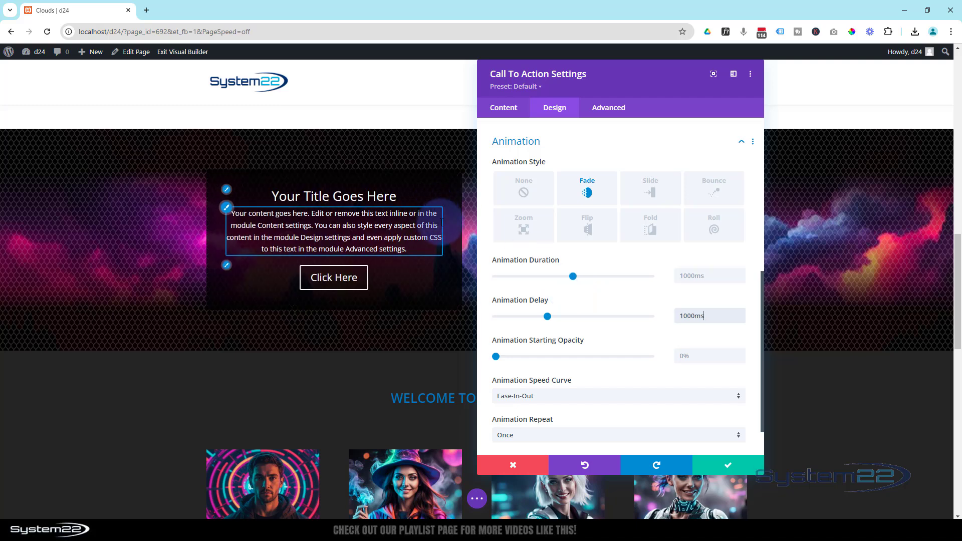
click(727, 466)
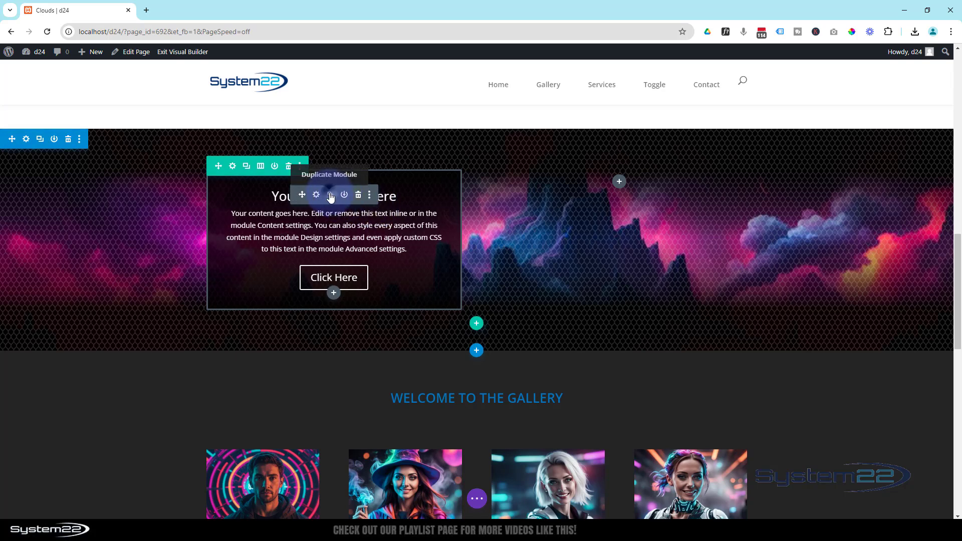
Duplicate the call-to-action module into the row's empty second column and set the copy's animation delay to 5000ms
click(330, 195)
drag(303, 192, 630, 183)
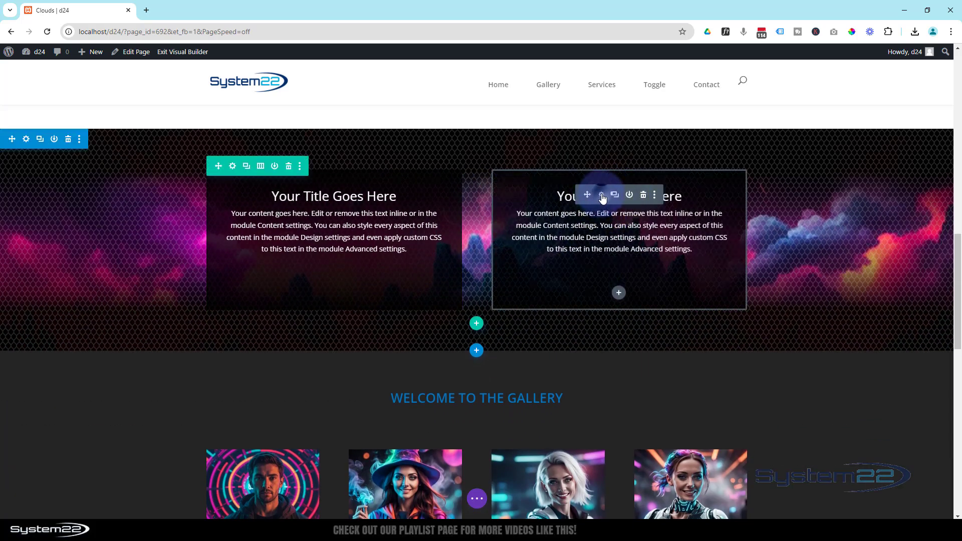
click(601, 195)
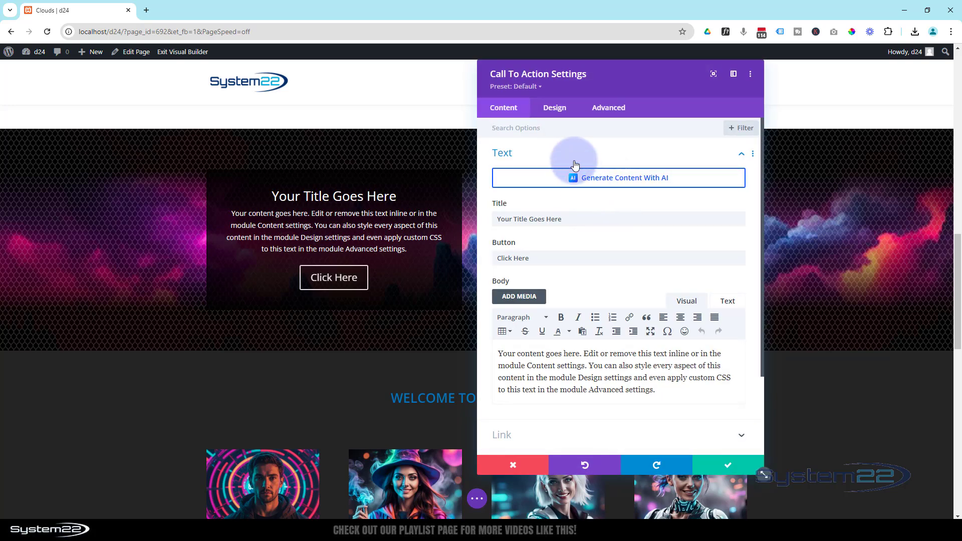
click(552, 112)
scroll(589, 269, down, 1)
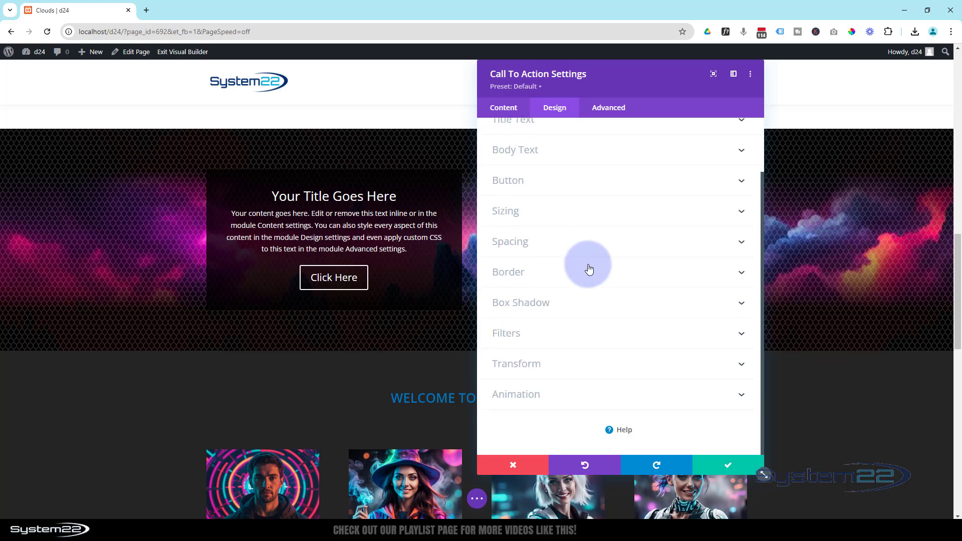
click(603, 395)
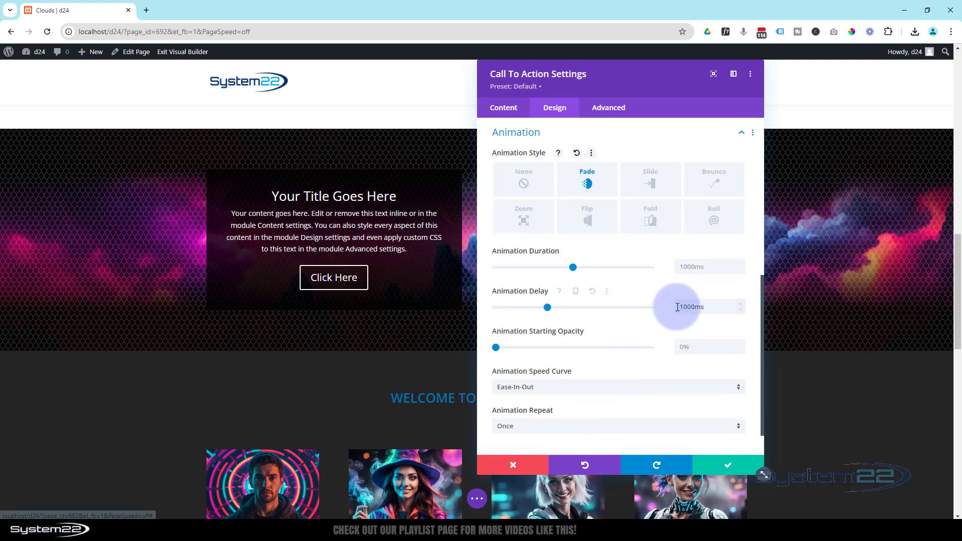
drag(679, 305, 684, 305)
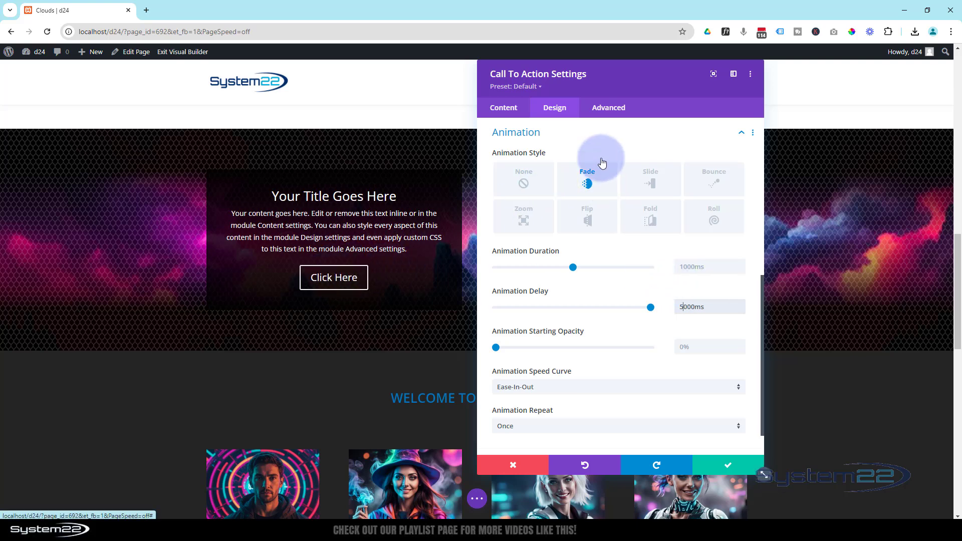
Set the btnfd animation duration to 15s in the copied call-to-action module's free-form CSS
drag(624, 83, 340, 82)
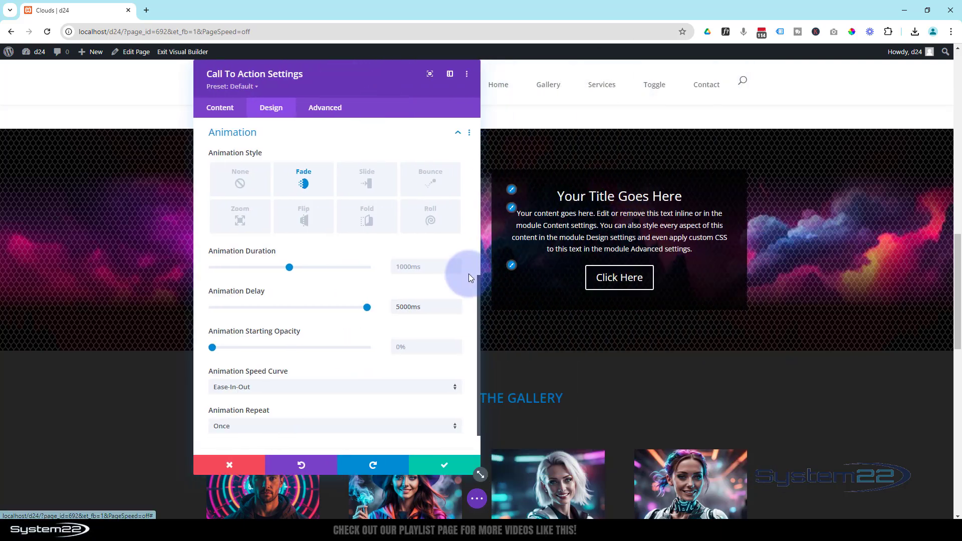
click(332, 115)
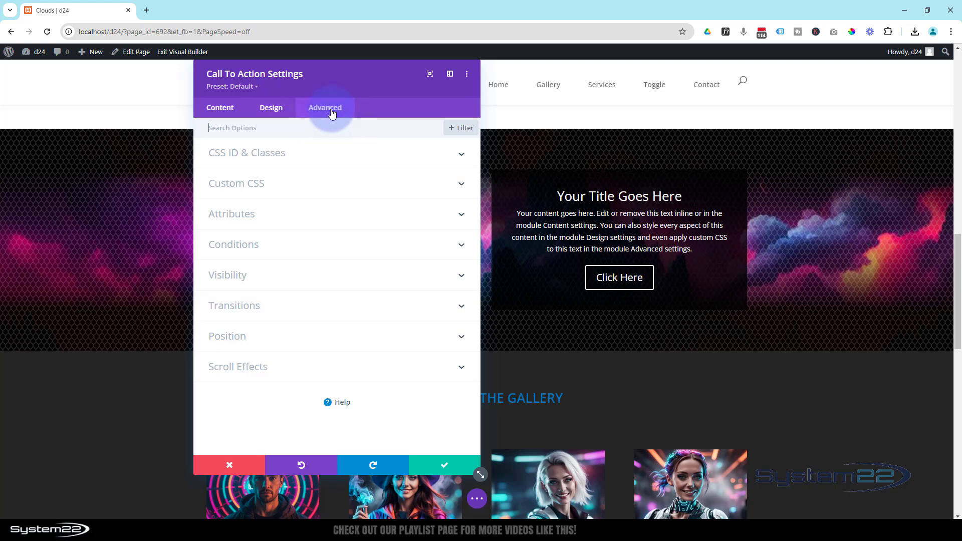
click(321, 190)
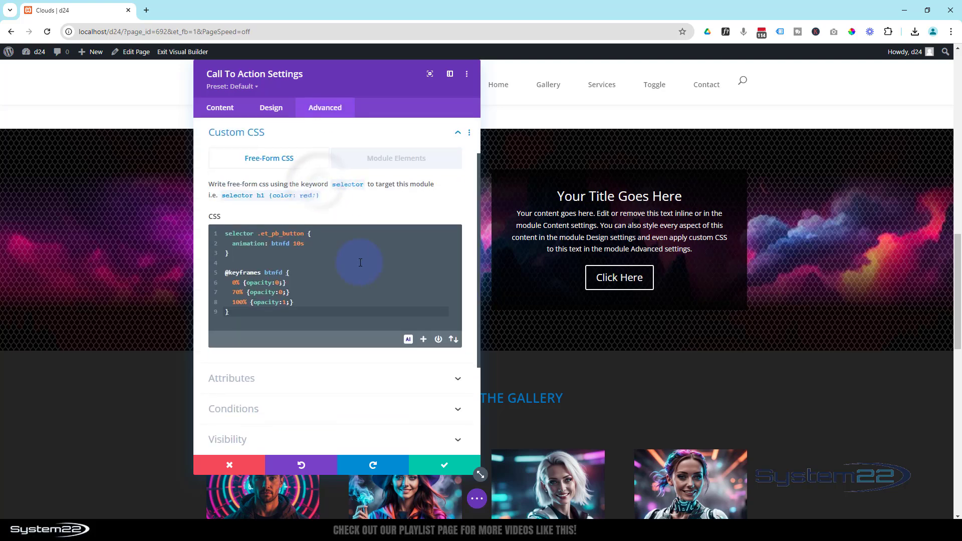
click(298, 244)
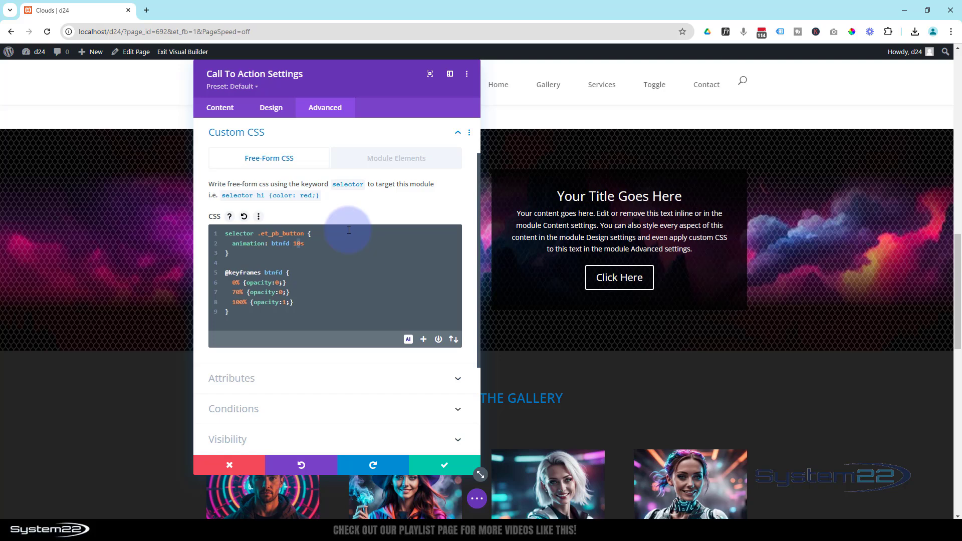
key(Delete)
text(5)
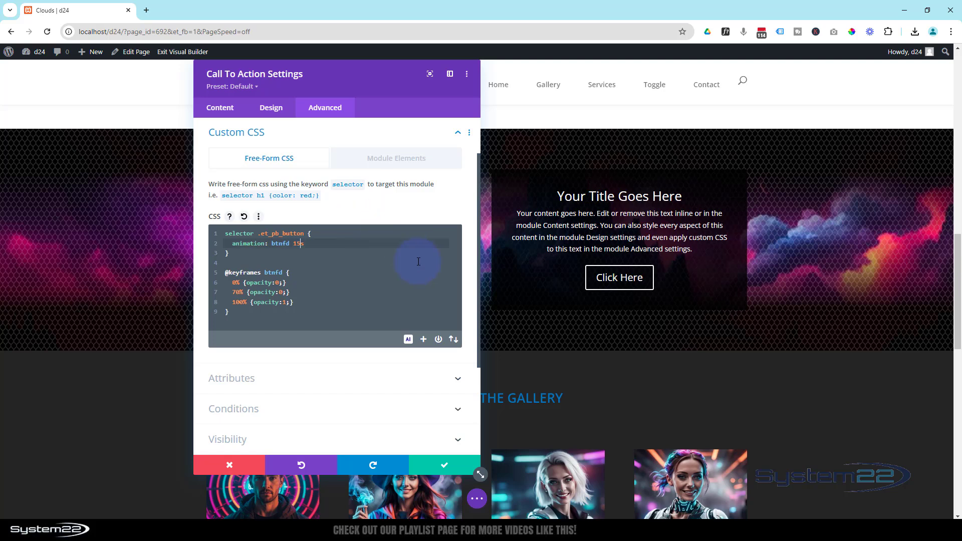
Save the copied module's settings and save the page as a draft
click(453, 465)
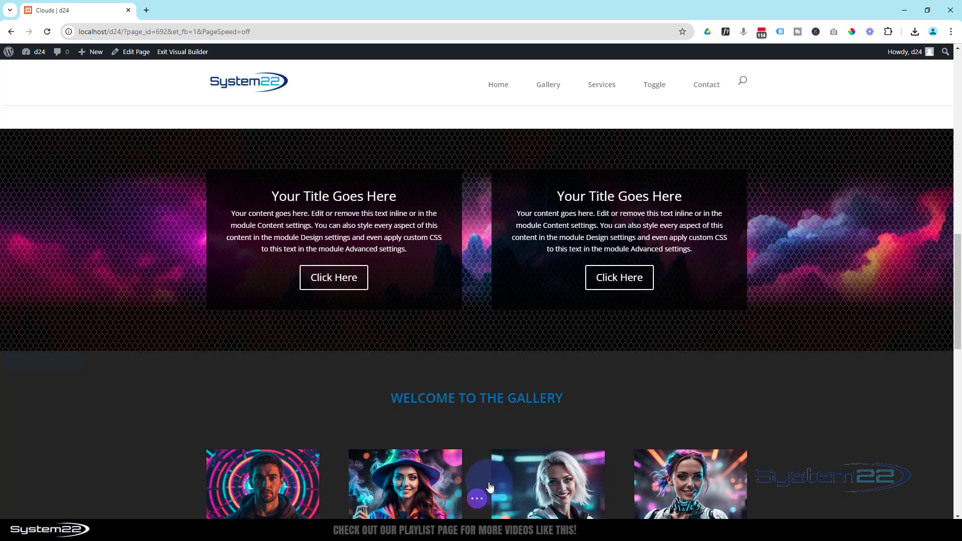
click(477, 499)
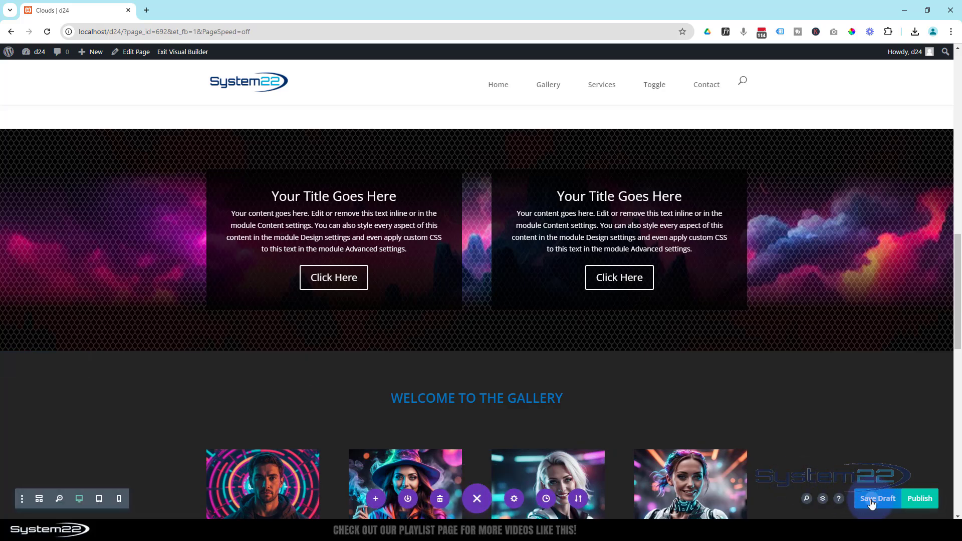
click(872, 501)
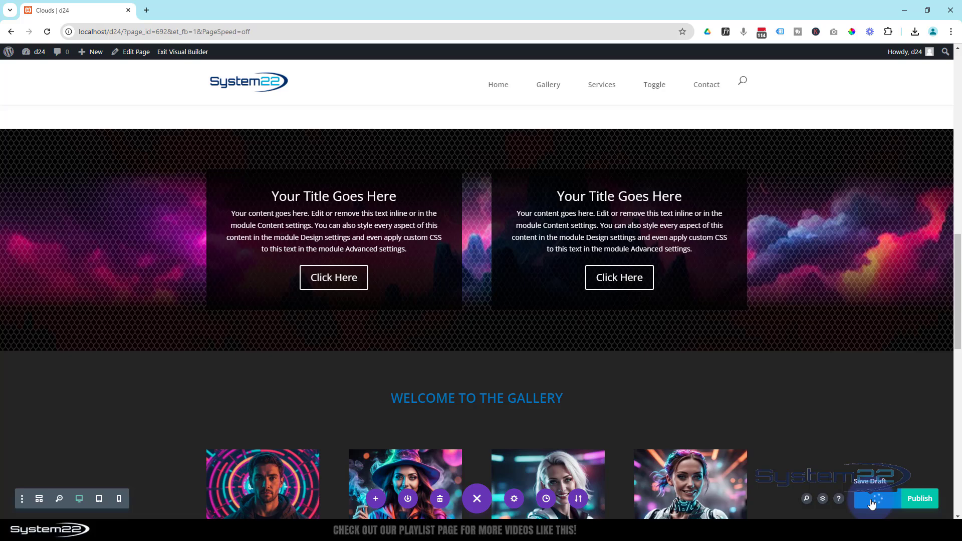
Exit the Visual Builder and reload the page at the two call-to-action modules to check their staggered fade-ins
click(162, 53)
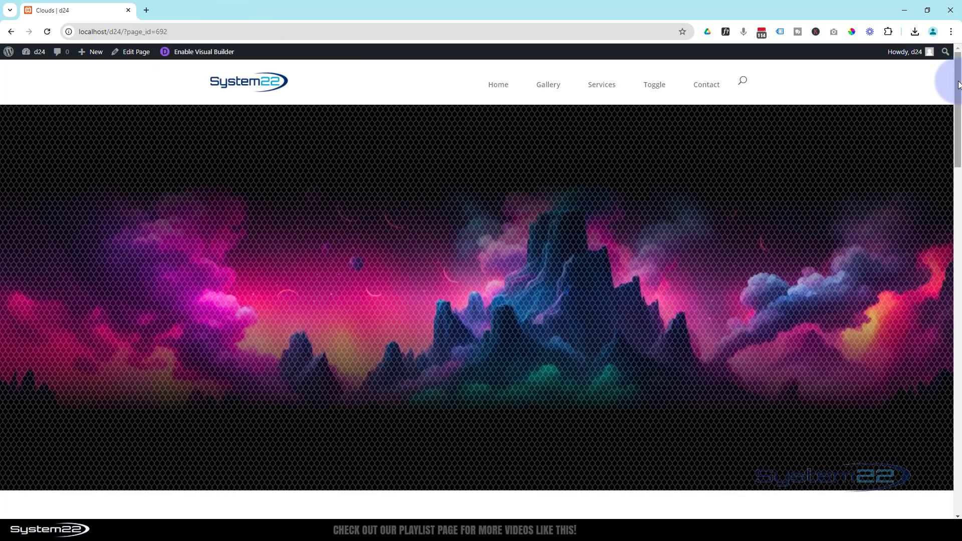
drag(958, 85, 958, 270)
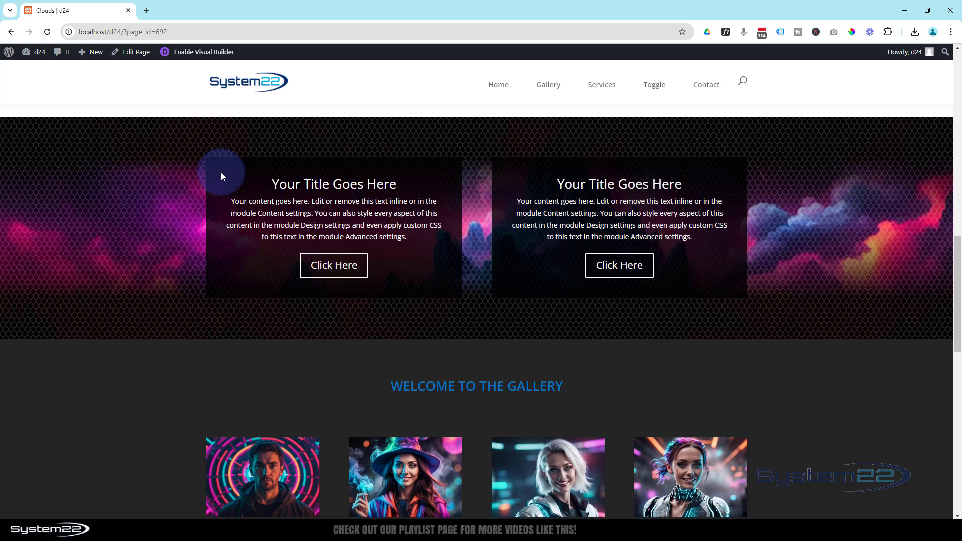
click(49, 32)
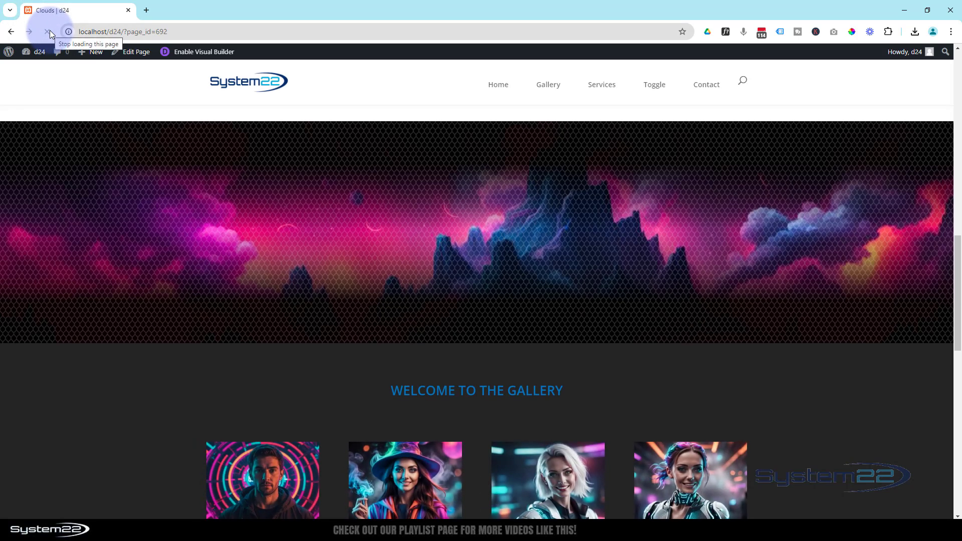